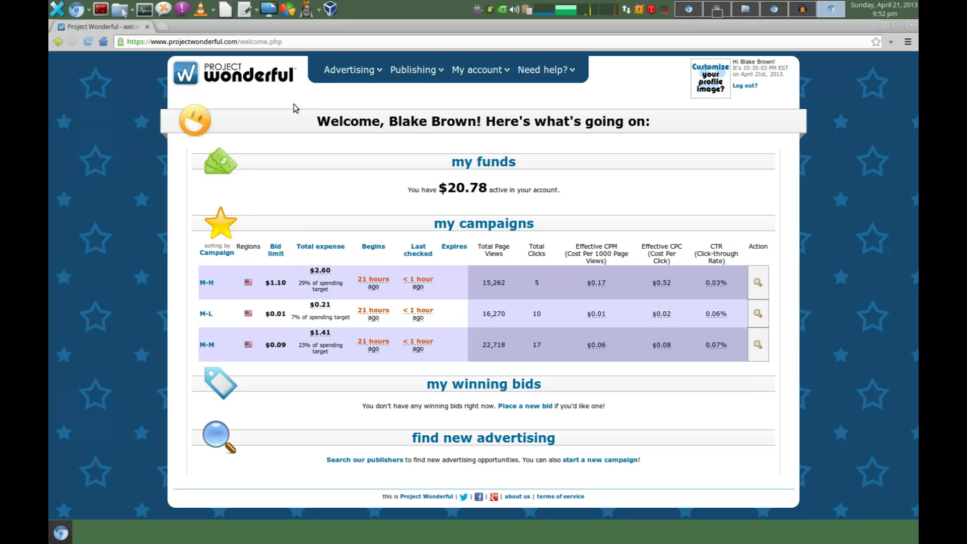
Step: Start creating a new ad and choose the banner 468x60 ad size
{"action": "mouse_move", "coordinate": [342, 81]}
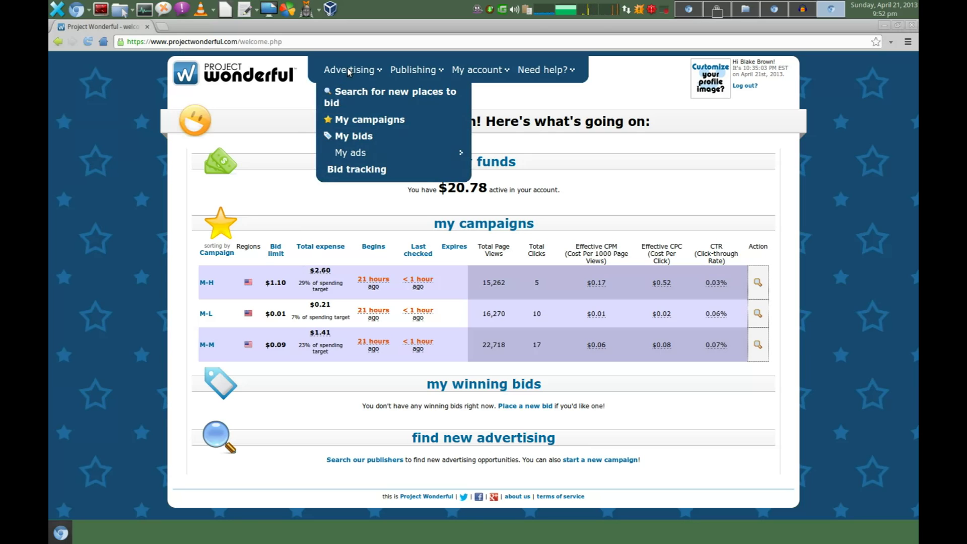
{"action": "mouse_move", "coordinate": [355, 154]}
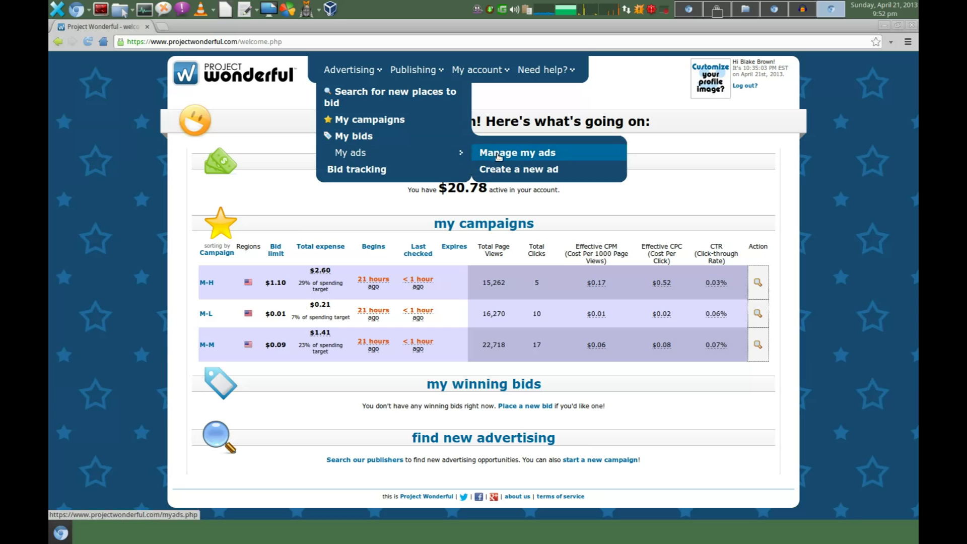
{"action": "left_click", "coordinate": [511, 171]}
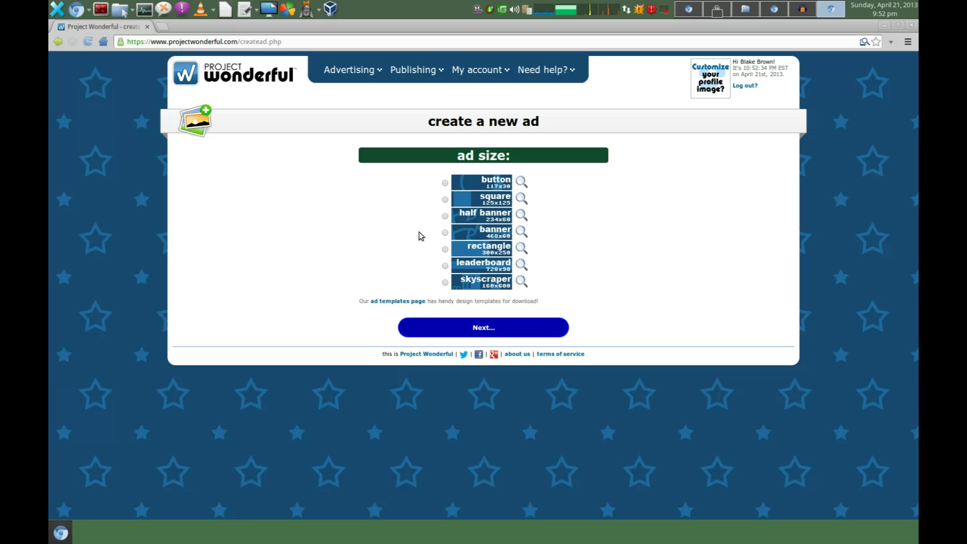
{"action": "left_click", "coordinate": [445, 233]}
{"action": "left_click", "coordinate": [481, 332]}
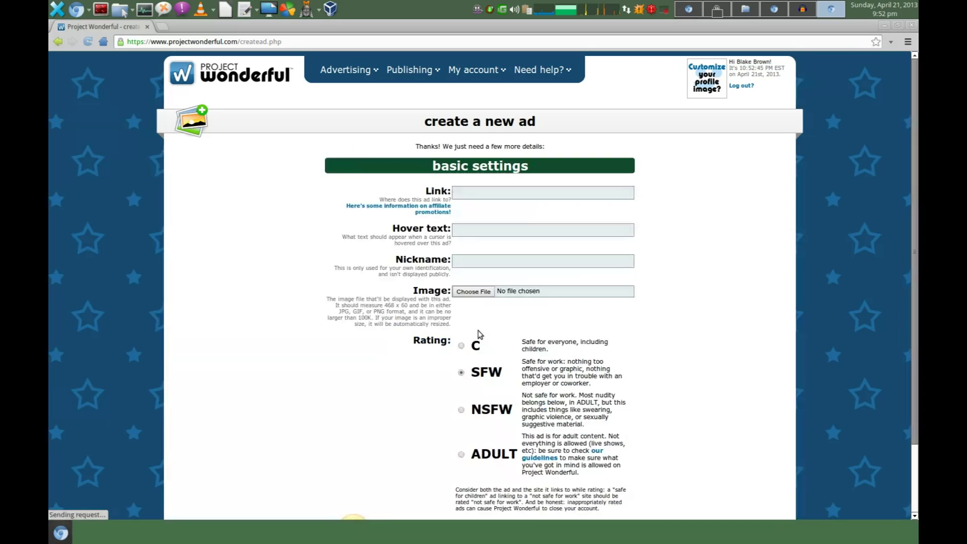
{"action": "left_click", "coordinate": [478, 193]}
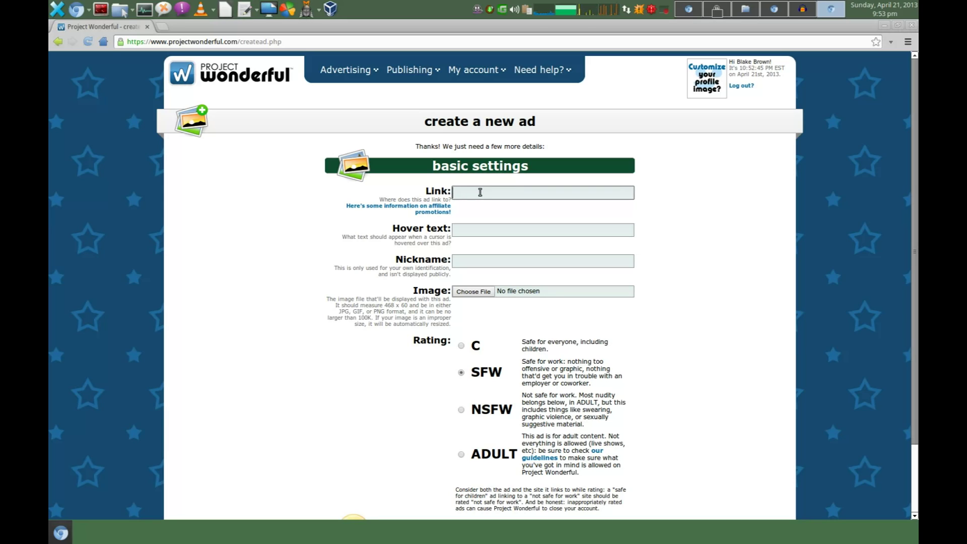
{"action": "type", "text": "htt"}
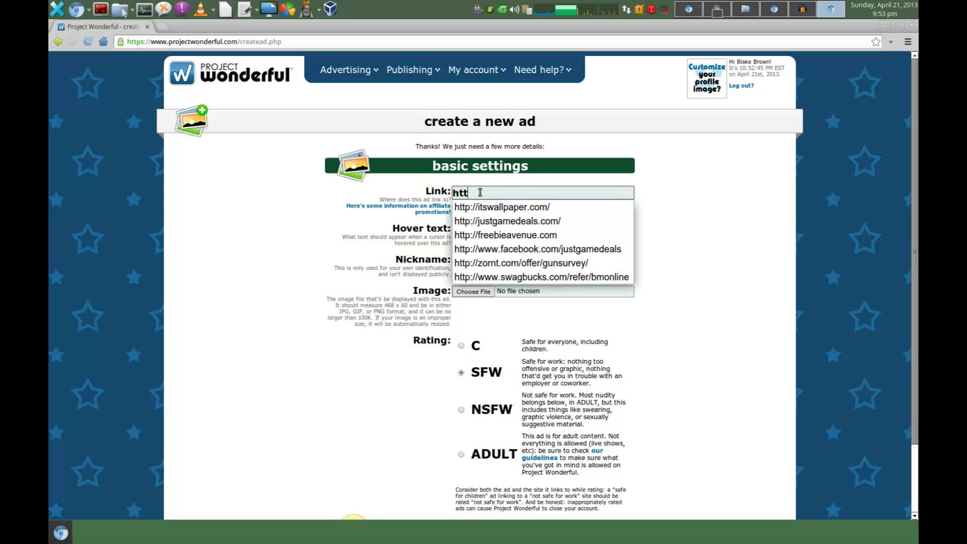
{"action": "left_click", "coordinate": [506, 227]}
{"action": "left_click", "coordinate": [473, 233]}
{"action": "left_click", "coordinate": [473, 233]}
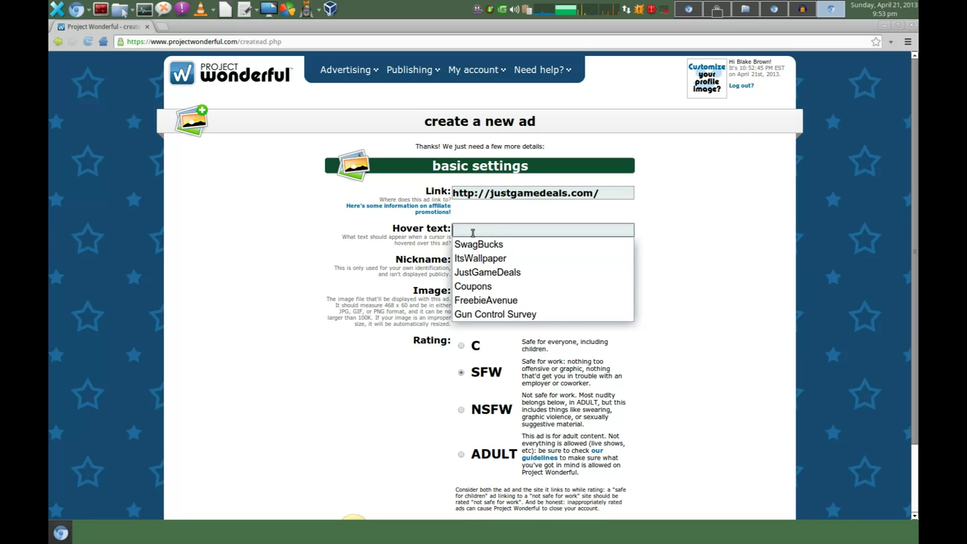
{"action": "type", "text": "Ju"}
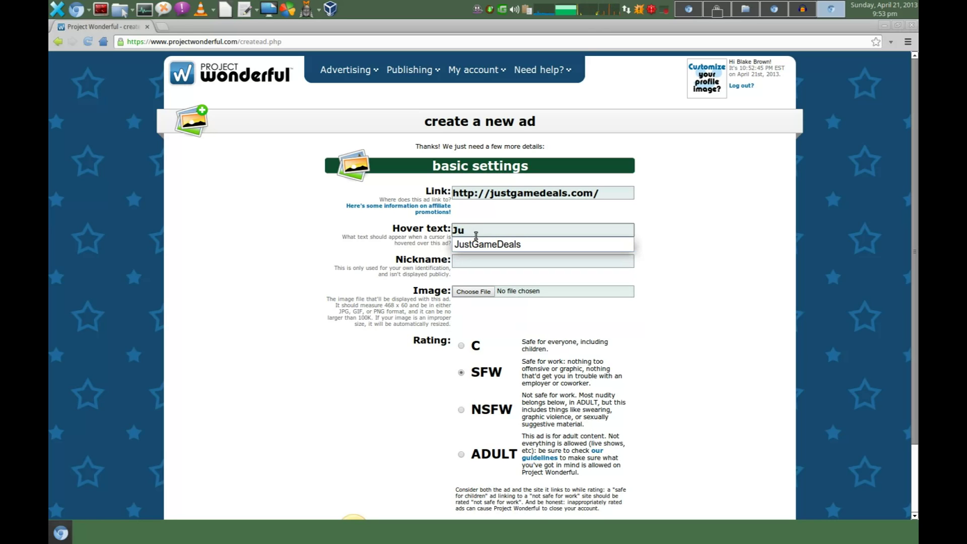
{"action": "left_click", "coordinate": [479, 245]}
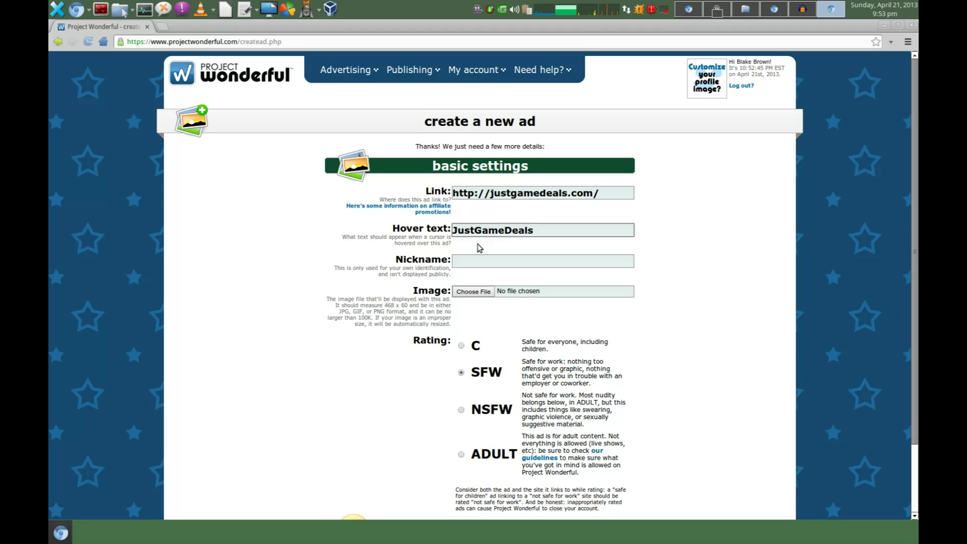
Step: Enter JustGameDeals as the ad's nickname
{"action": "left_click", "coordinate": [486, 261]}
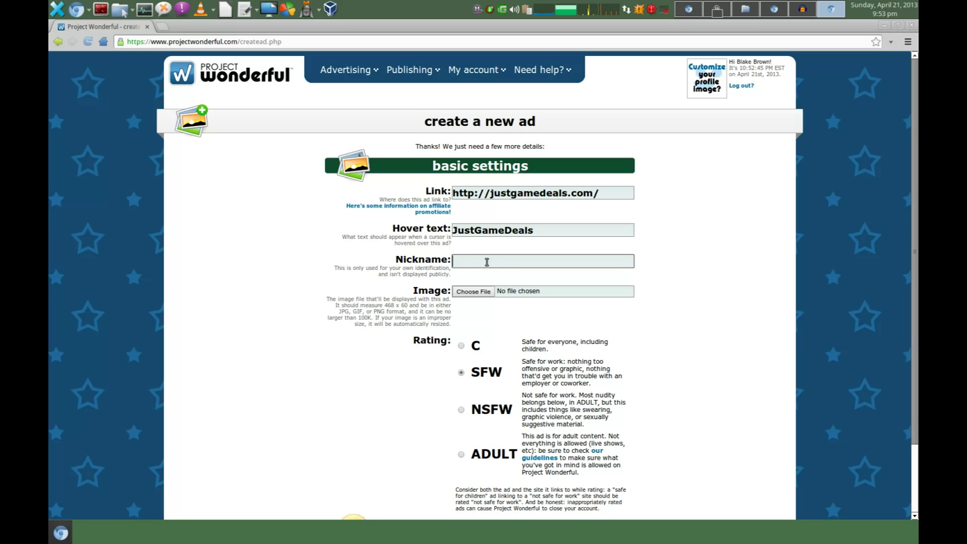
{"action": "left_click", "coordinate": [486, 261]}
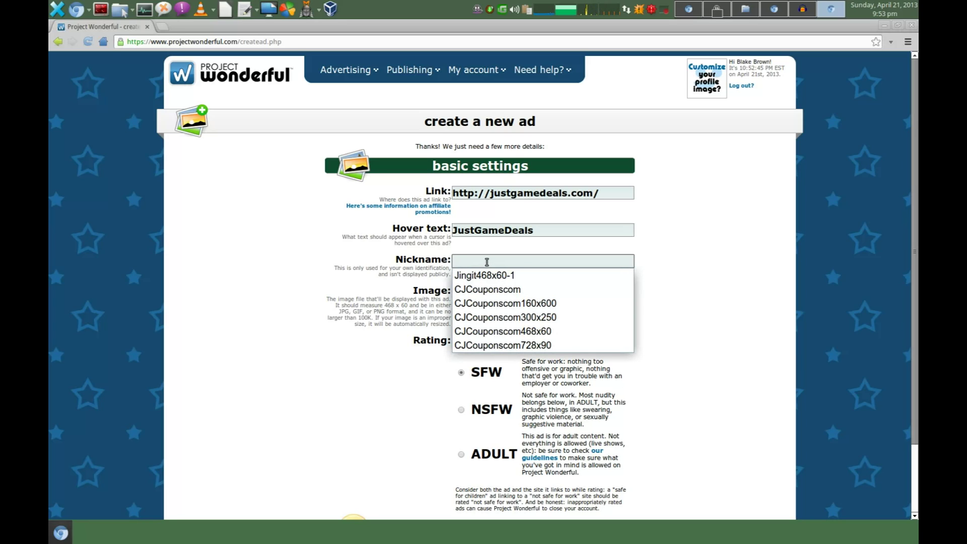
{"action": "type", "text": "JustGameDeals"}
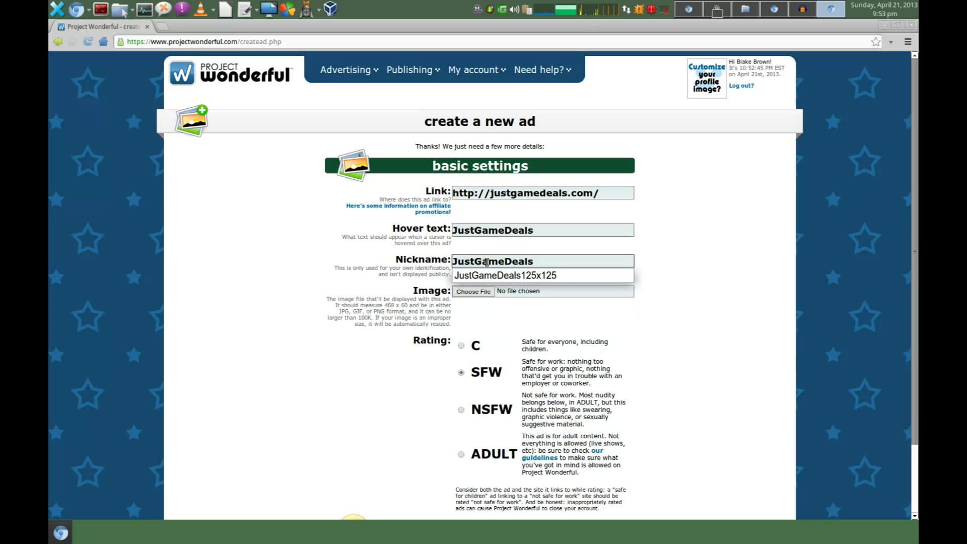
{"action": "left_click", "coordinate": [485, 321]}
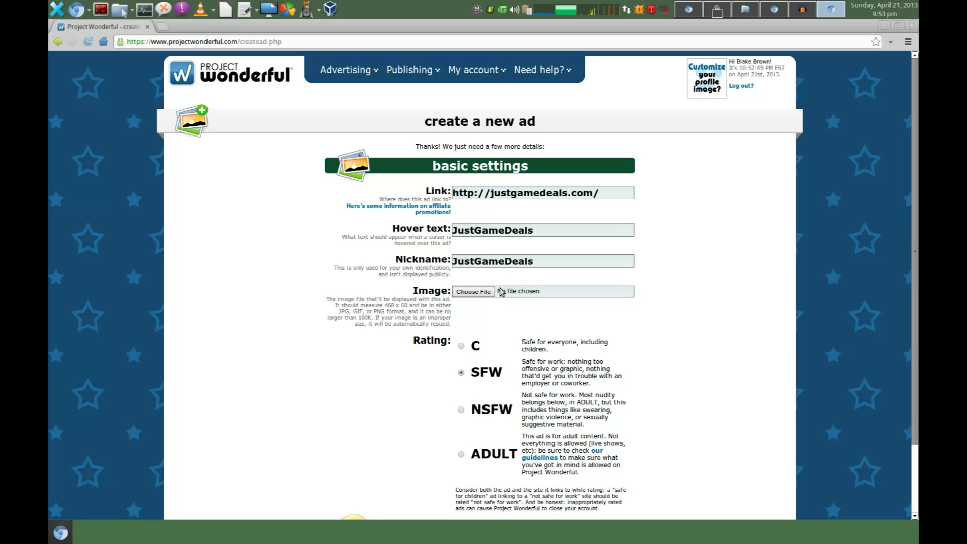
Step: Attach JGD_468_60.png from the Banners folder in Pictures as the ad's image and create the ad
{"action": "left_click", "coordinate": [478, 293]}
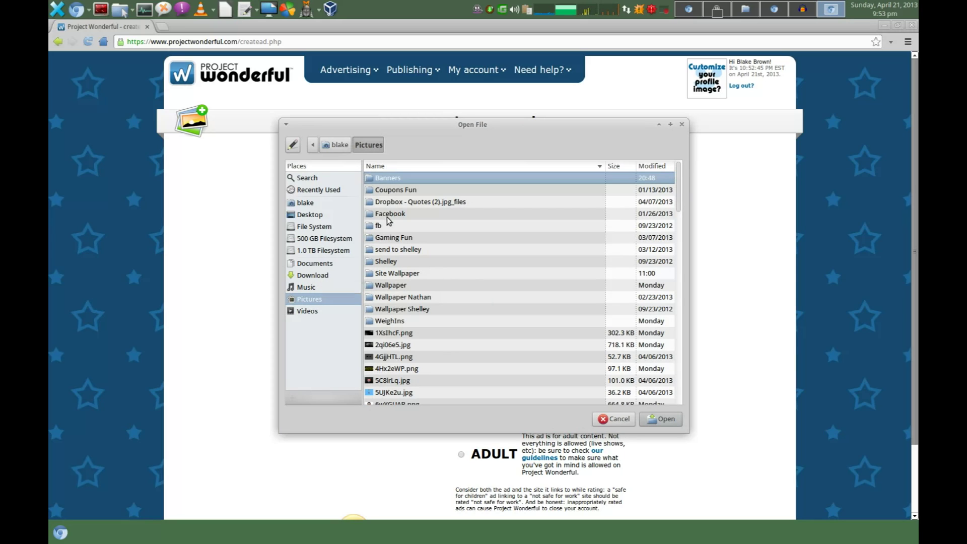
{"action": "double_click", "coordinate": [400, 180]}
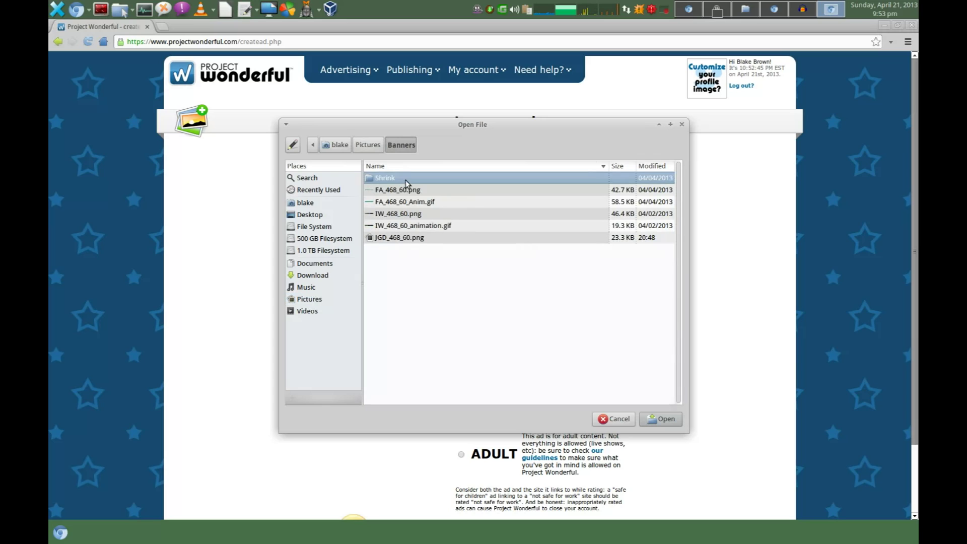
{"action": "left_click", "coordinate": [401, 237]}
{"action": "left_click", "coordinate": [663, 421]}
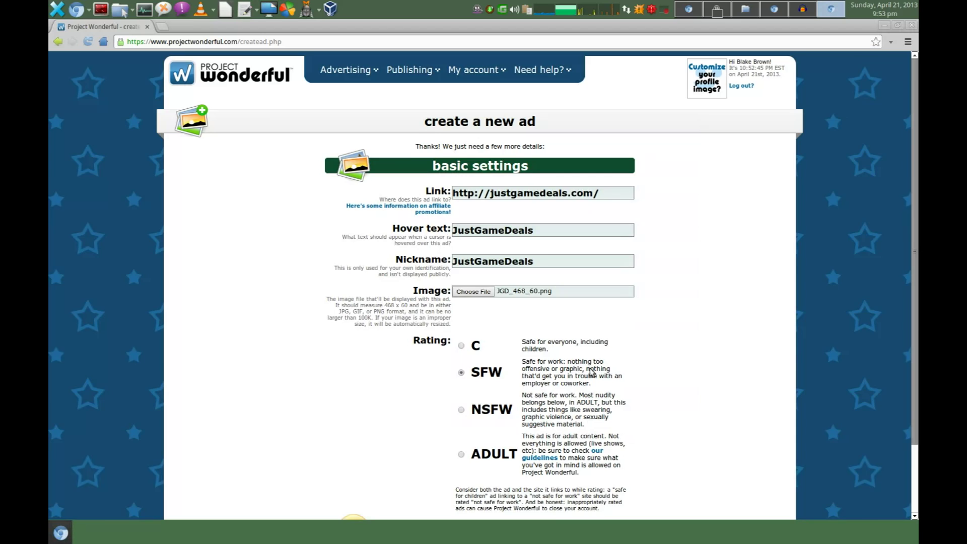
{"action": "scroll", "coordinate": [592, 372], "scroll_direction": "down", "scroll_amount": 3}
{"action": "scroll", "coordinate": [592, 372], "scroll_direction": "down", "scroll_amount": 2}
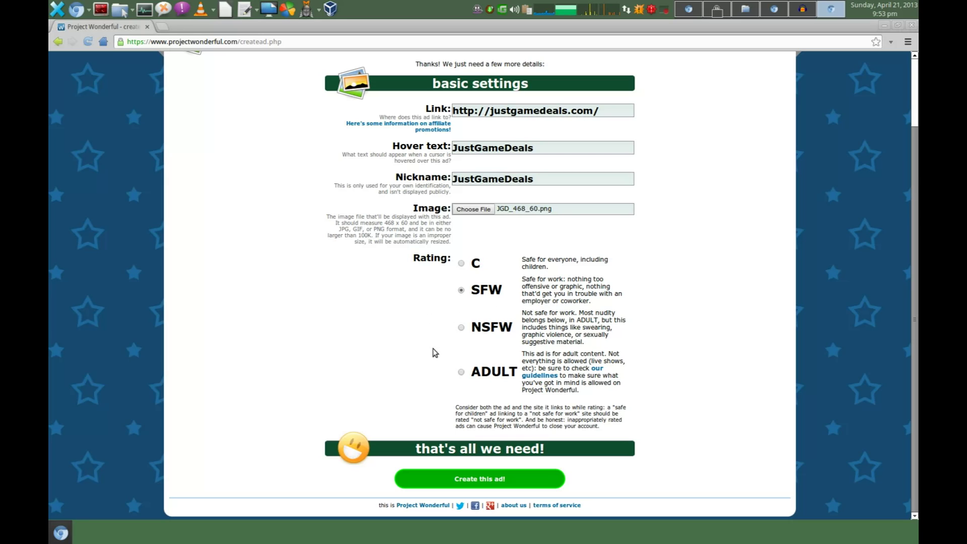
{"action": "left_click", "coordinate": [489, 482]}
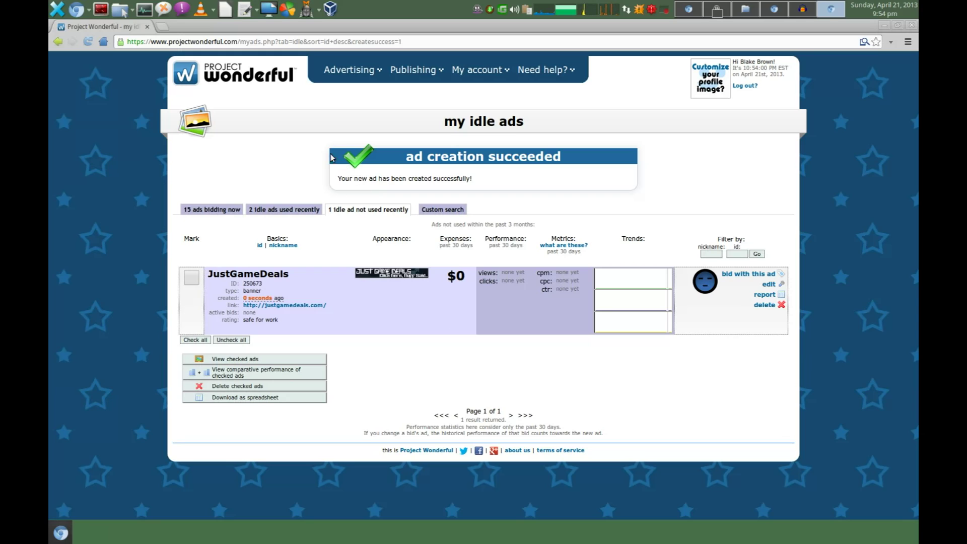
Step: View the account's funds page and locate the amount entry for adding funds
{"action": "mouse_move", "coordinate": [488, 80]}
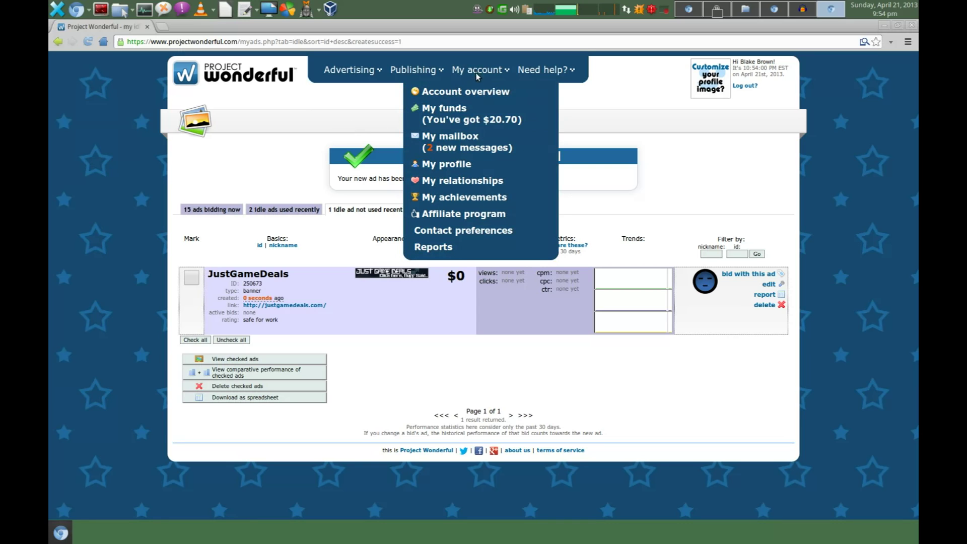
{"action": "left_click", "coordinate": [456, 112]}
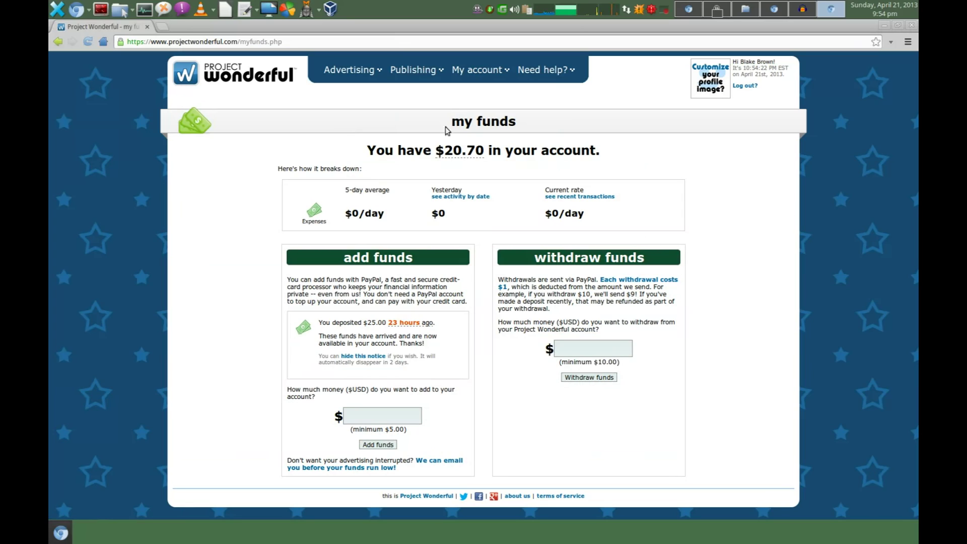
{"action": "left_click", "coordinate": [362, 414]}
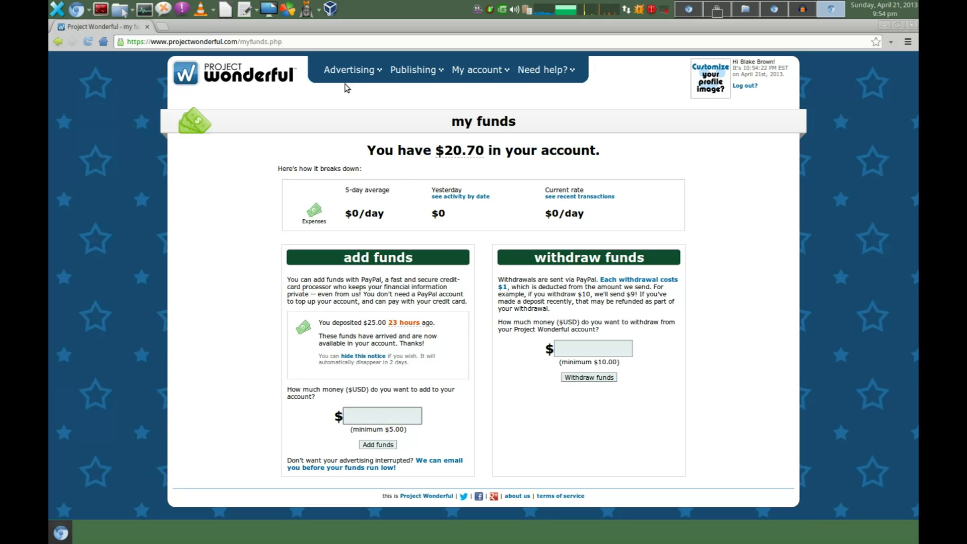
Step: Start a publisher search for new places to bid and limit the traffic sources to the United States
{"action": "mouse_move", "coordinate": [348, 74]}
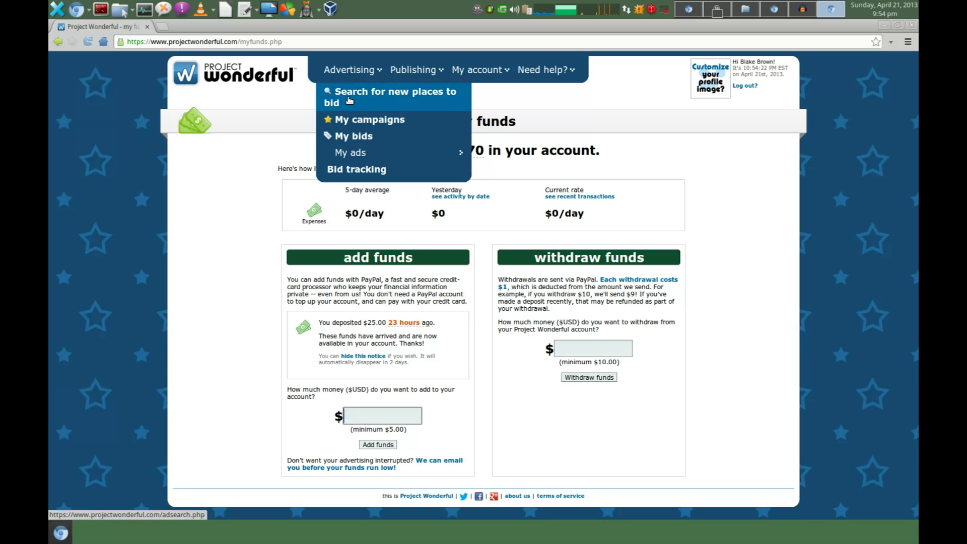
{"action": "left_click", "coordinate": [352, 100]}
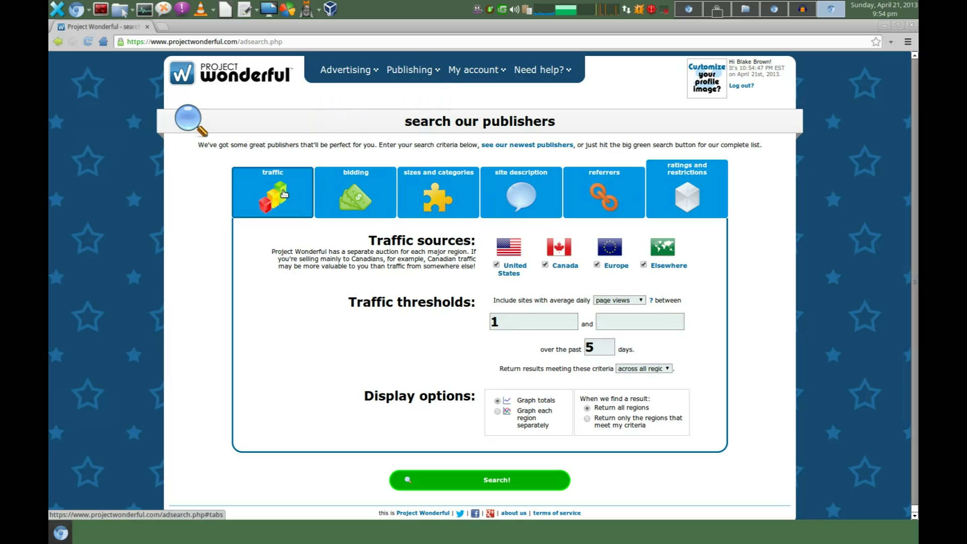
{"action": "scroll", "coordinate": [360, 330], "scroll_direction": "down", "scroll_amount": 1}
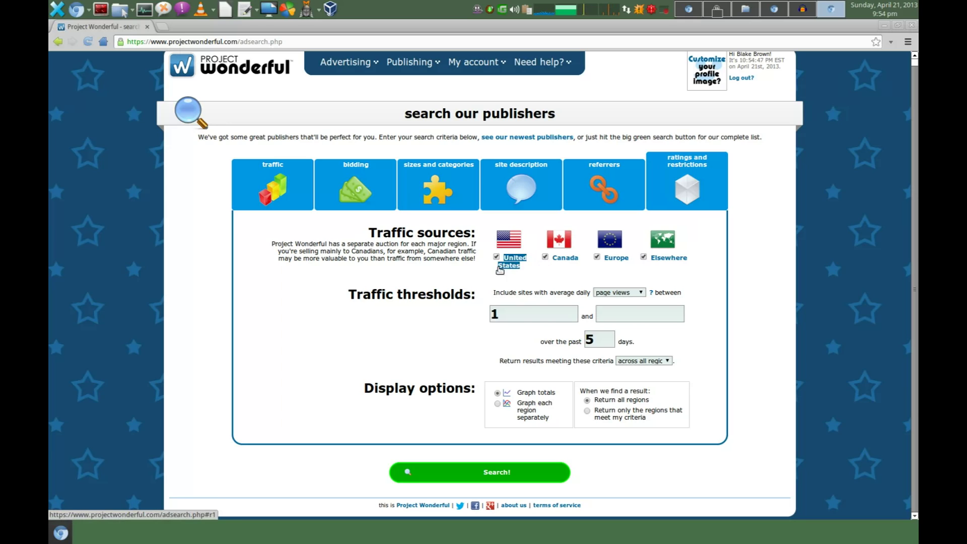
{"action": "left_click", "coordinate": [545, 257]}
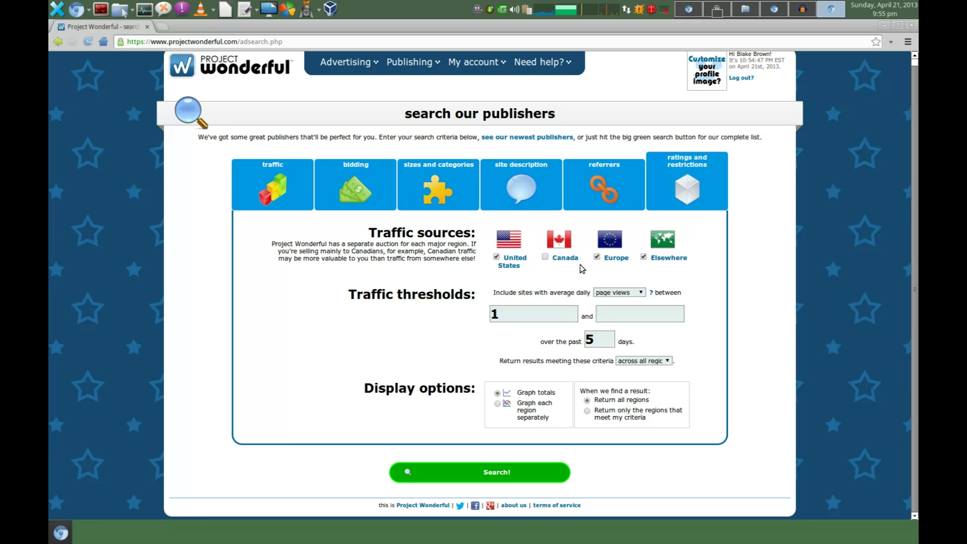
{"action": "left_click", "coordinate": [596, 256]}
{"action": "left_click", "coordinate": [643, 257]}
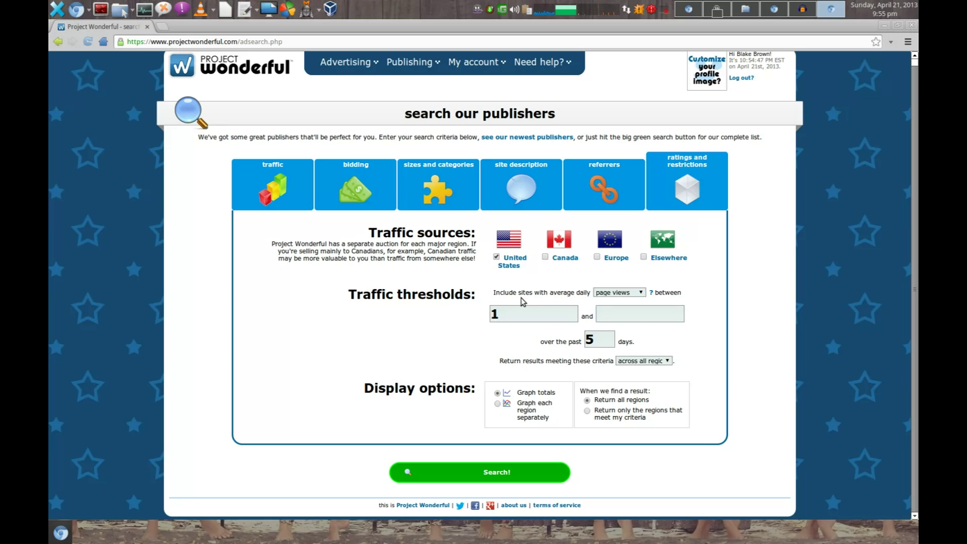
Step: Set the search's minimum average daily page views to 50
{"action": "left_click_drag", "start_coordinate": [522, 315], "coordinate": [494, 313]}
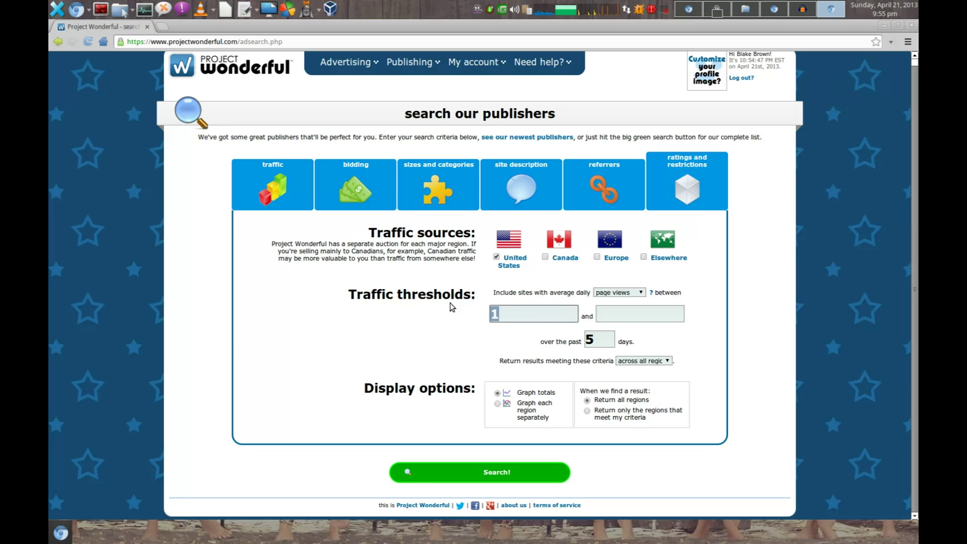
{"action": "type", "text": "50"}
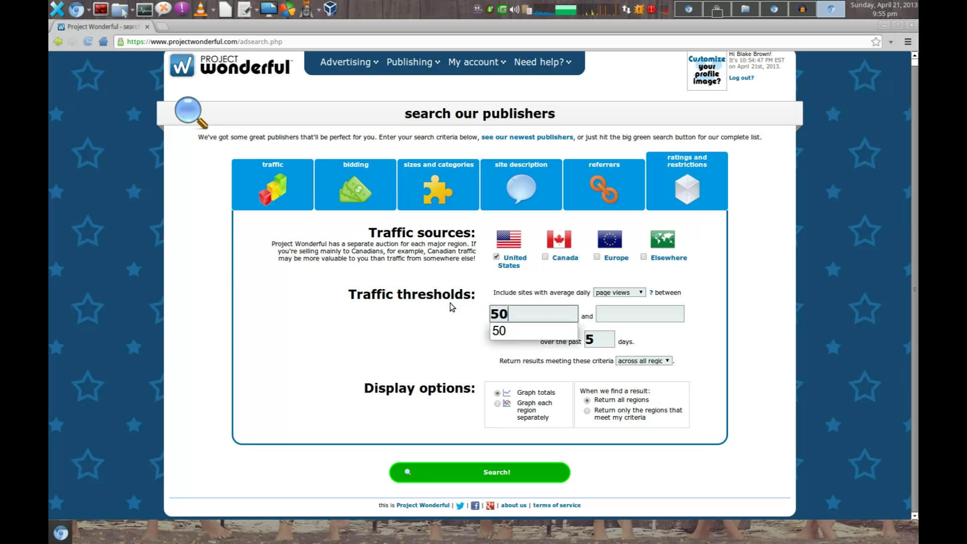
{"action": "left_click", "coordinate": [451, 319]}
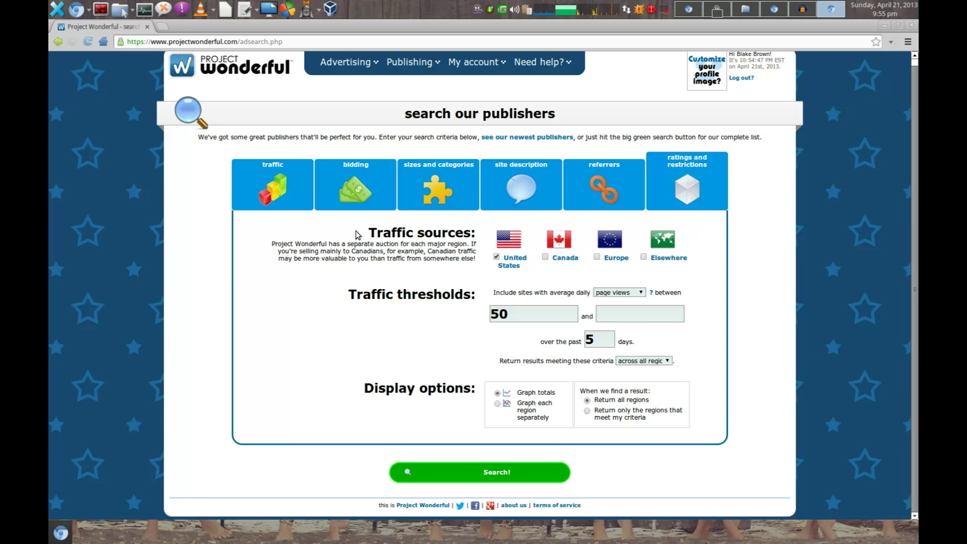
Step: Check the bidding criteria and restrict the searched ad sizes to banner 468x60 only
{"action": "left_click", "coordinate": [361, 192]}
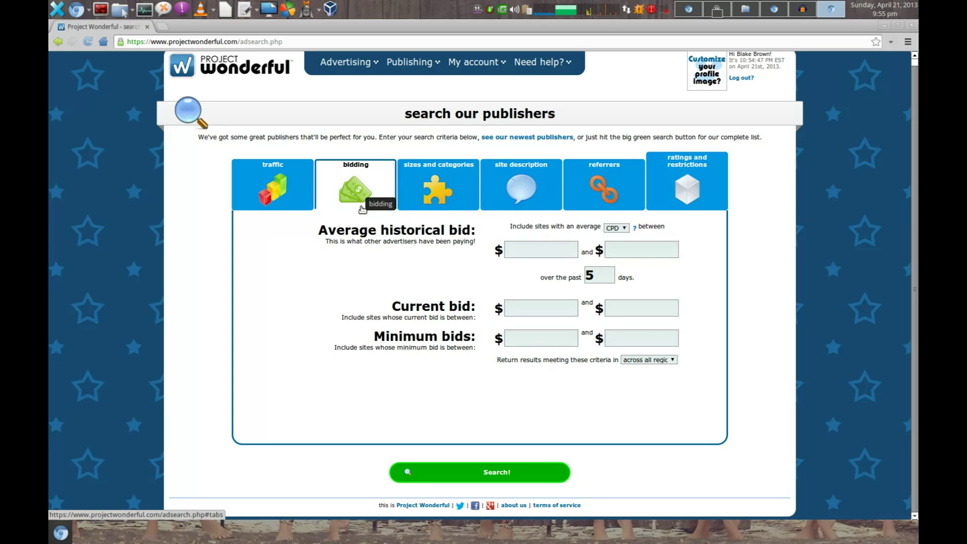
{"action": "left_click", "coordinate": [436, 186]}
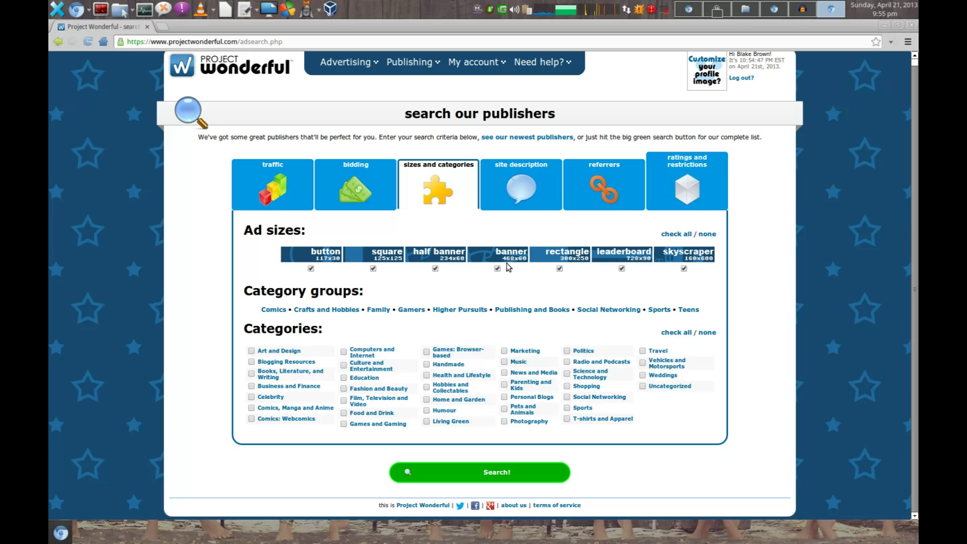
{"action": "left_click", "coordinate": [311, 268]}
{"action": "left_click", "coordinate": [373, 268]}
{"action": "left_click", "coordinate": [435, 268]}
{"action": "left_click", "coordinate": [560, 268]}
{"action": "left_click", "coordinate": [621, 268]}
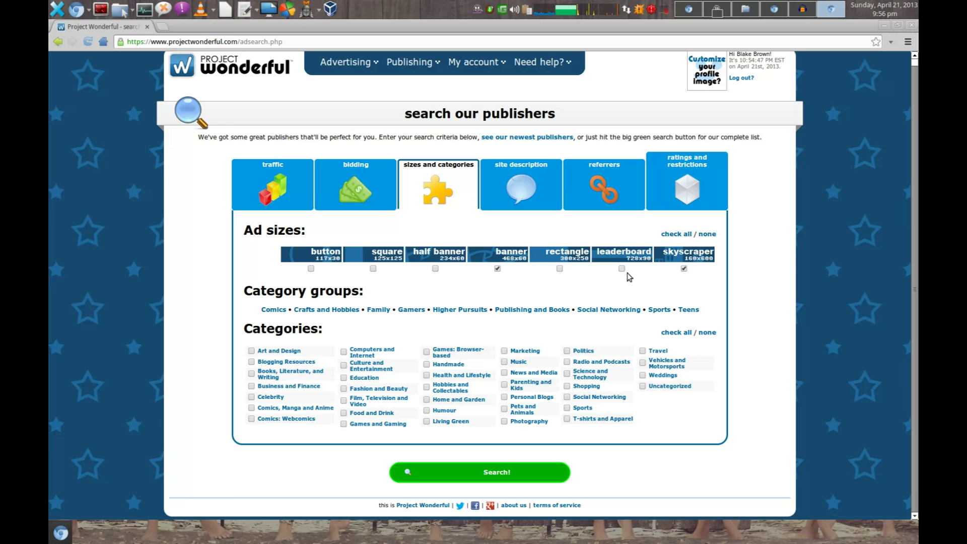
{"action": "left_click", "coordinate": [683, 269]}
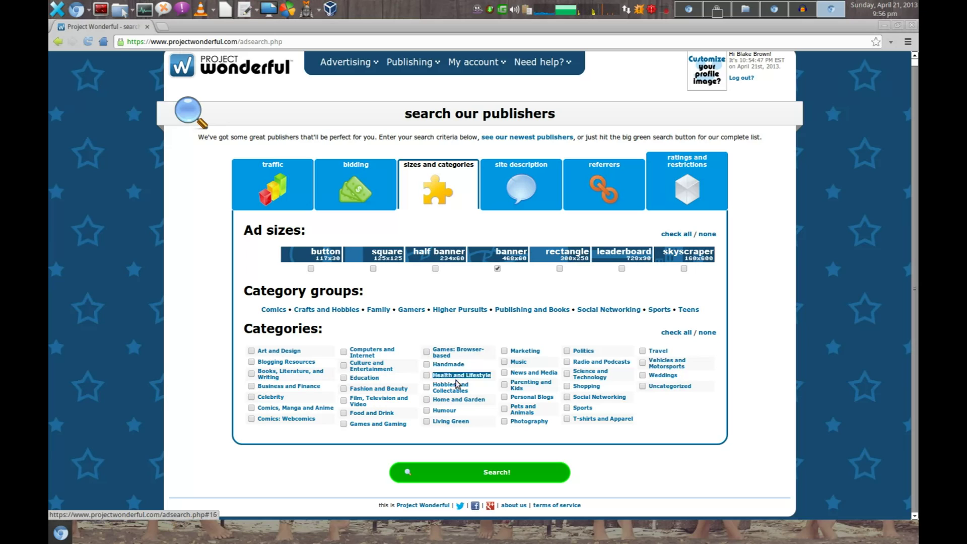
Step: Include all site categories in the search and open the site description criteria
{"action": "triple_click", "coordinate": [665, 363]}
{"action": "triple_click", "coordinate": [678, 333]}
{"action": "left_click", "coordinate": [678, 334]}
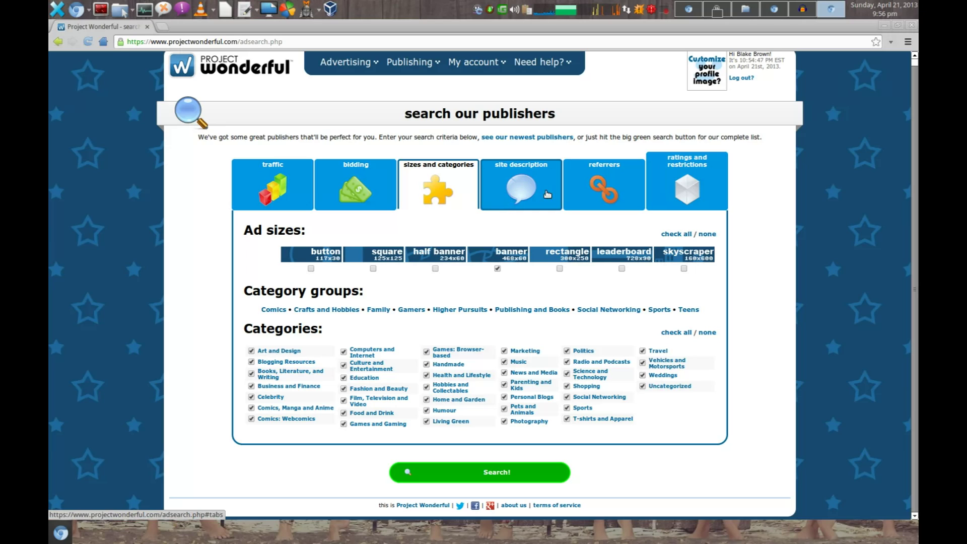
{"action": "left_click", "coordinate": [517, 191]}
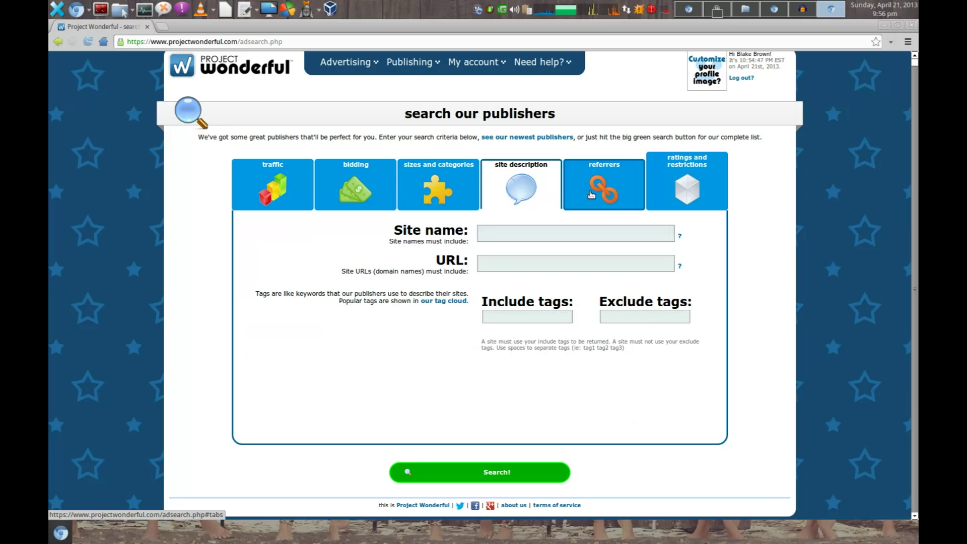
Step: Check the referrer criteria and exclude sites rated C and ADULT from the publisher search
{"action": "left_click", "coordinate": [621, 189]}
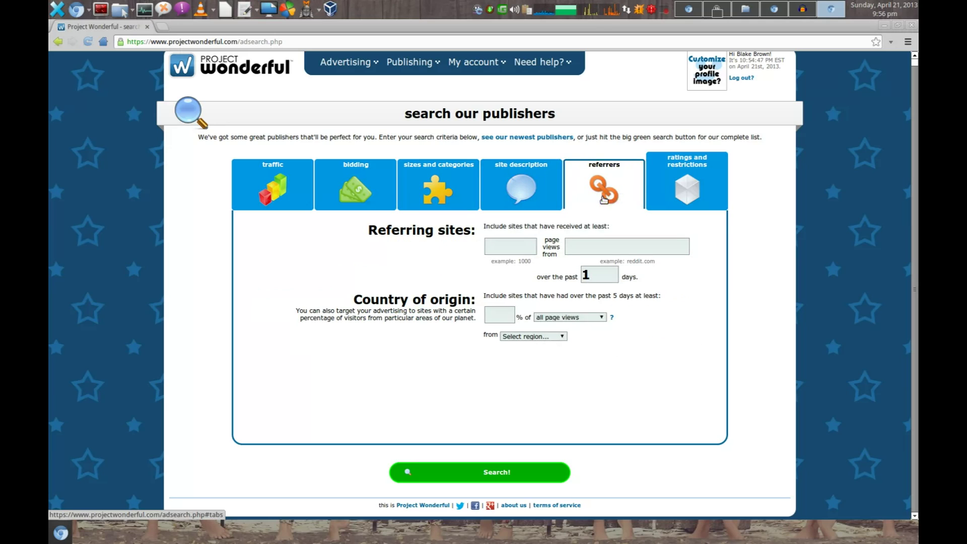
{"action": "left_click", "coordinate": [681, 193]}
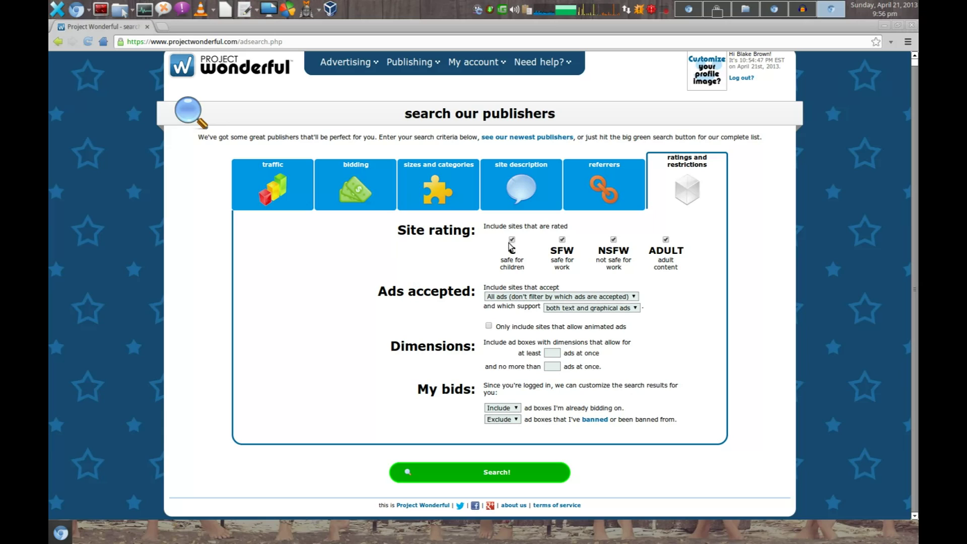
{"action": "left_click", "coordinate": [665, 240]}
{"action": "left_click", "coordinate": [512, 241]}
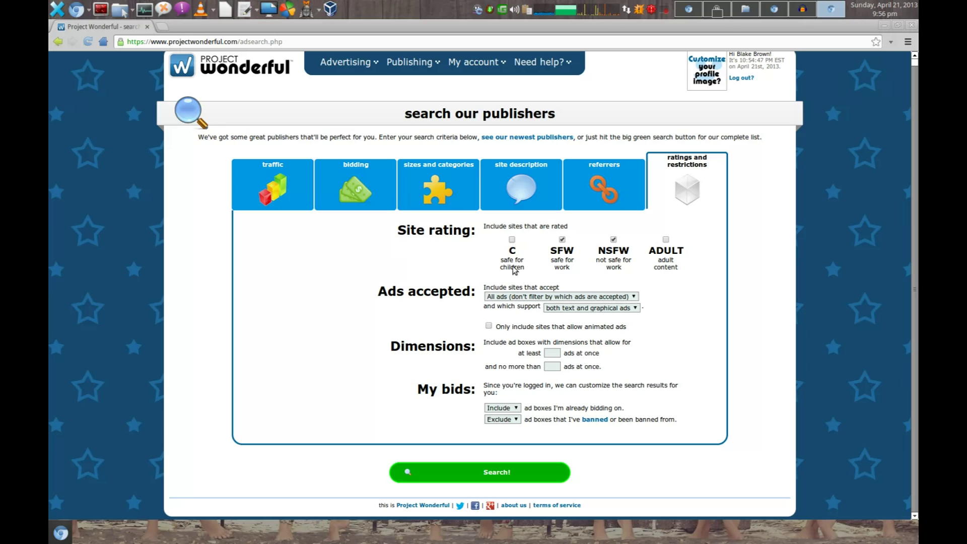
{"action": "left_click", "coordinate": [562, 240]}
Step: Run the publisher search and look through the listed sites with their page views and current bids
{"action": "left_click", "coordinate": [487, 474]}
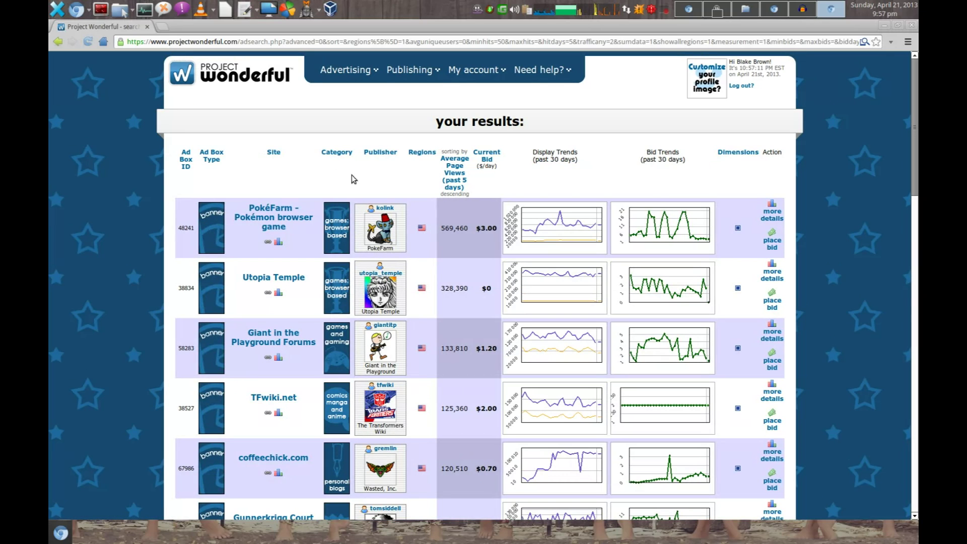
{"action": "scroll", "coordinate": [356, 189], "scroll_direction": "down", "scroll_amount": 3}
{"action": "scroll", "coordinate": [355, 186], "scroll_direction": "up", "scroll_amount": 3}
{"action": "scroll", "coordinate": [356, 182], "scroll_direction": "down", "scroll_amount": 5}
{"action": "scroll", "coordinate": [356, 180], "scroll_direction": "down", "scroll_amount": 10}
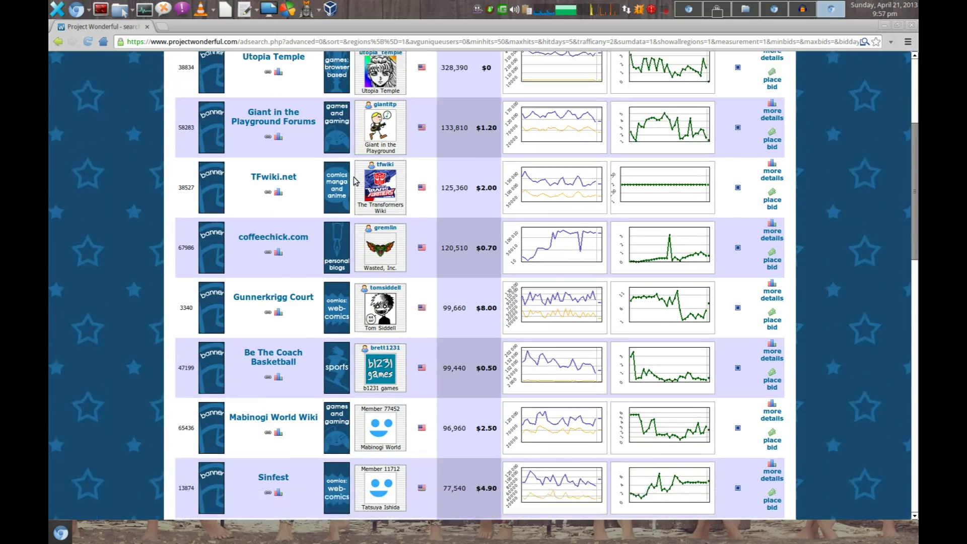
{"action": "scroll", "coordinate": [351, 178], "scroll_direction": "down", "scroll_amount": 3}
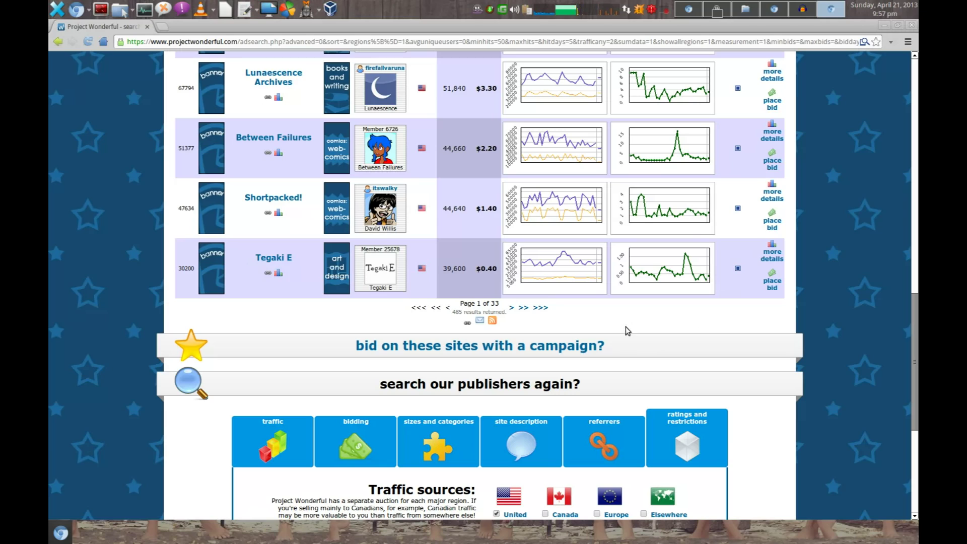
Step: Start a campaign to bid on the found sites and open its budget settings
{"action": "triple_click", "coordinate": [486, 347]}
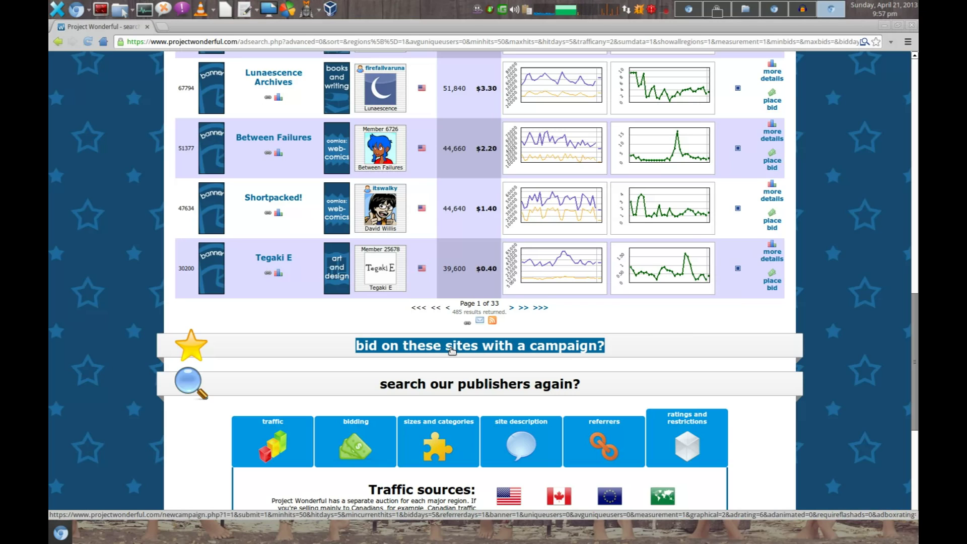
{"action": "left_click", "coordinate": [451, 350]}
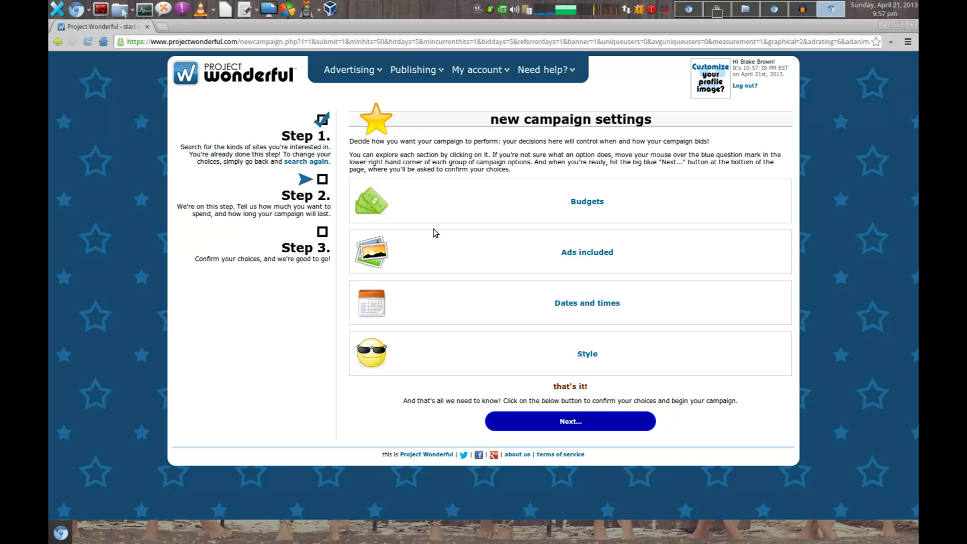
{"action": "double_click", "coordinate": [579, 202]}
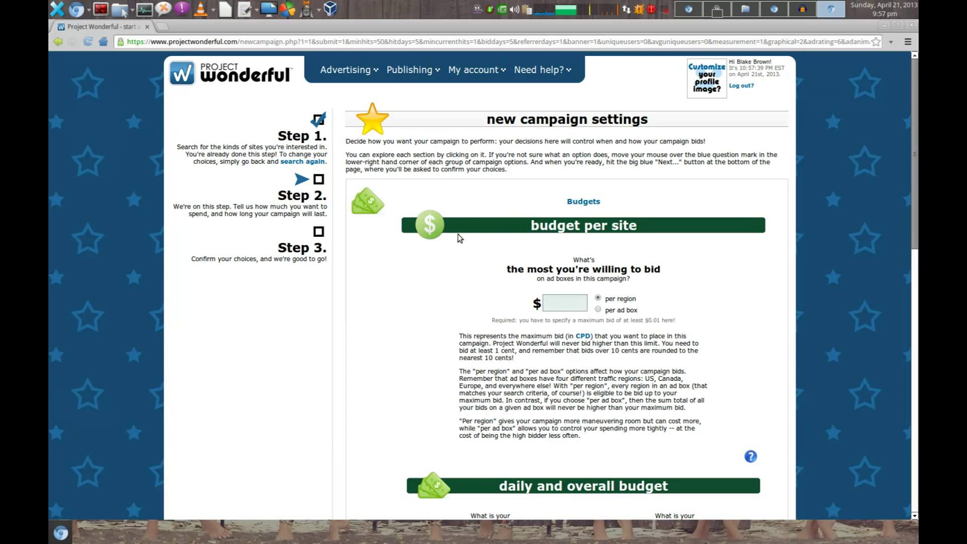
Step: Set the campaign's maximum bid to $0.01 per region
{"action": "left_click", "coordinate": [564, 308]}
{"action": "type", "text": "01"}
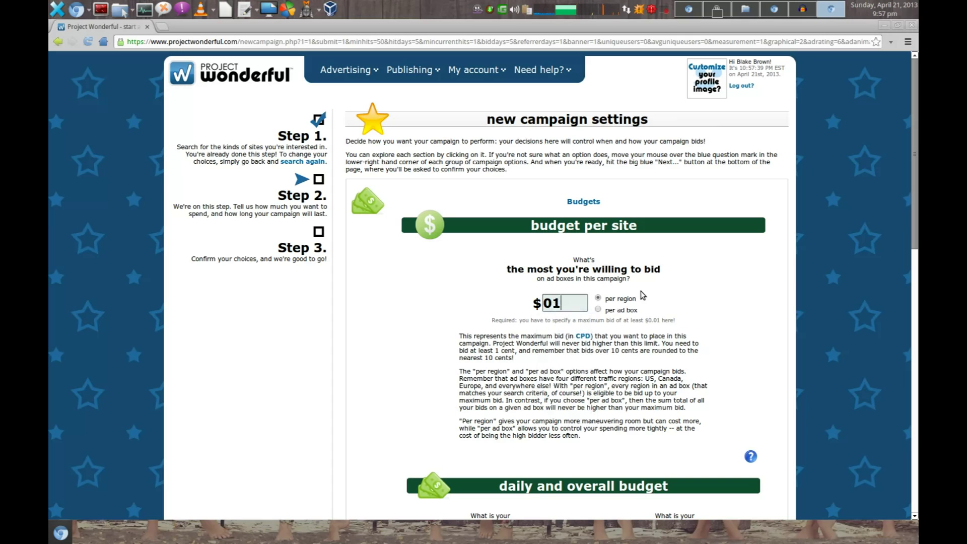
{"action": "key", "text": "BackSpace"}
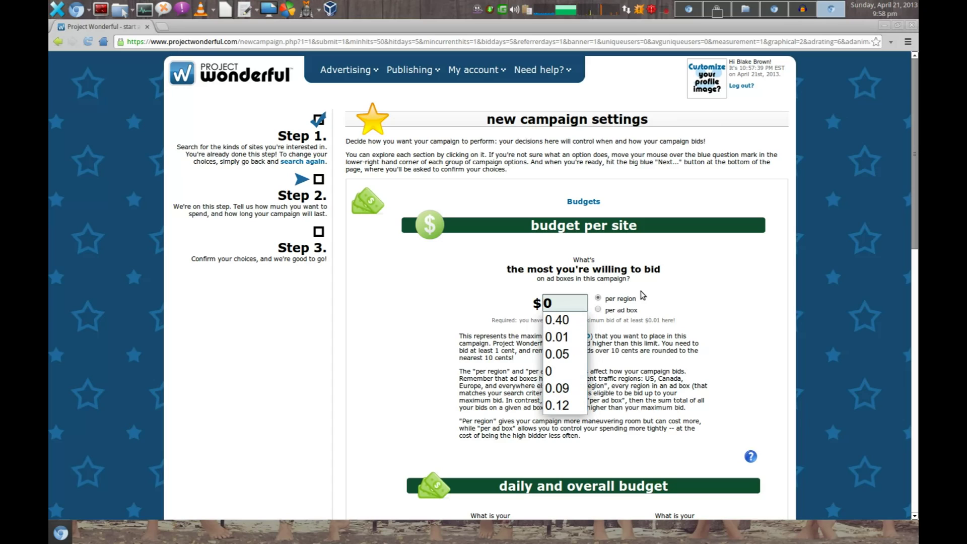
{"action": "type", "text": "."}
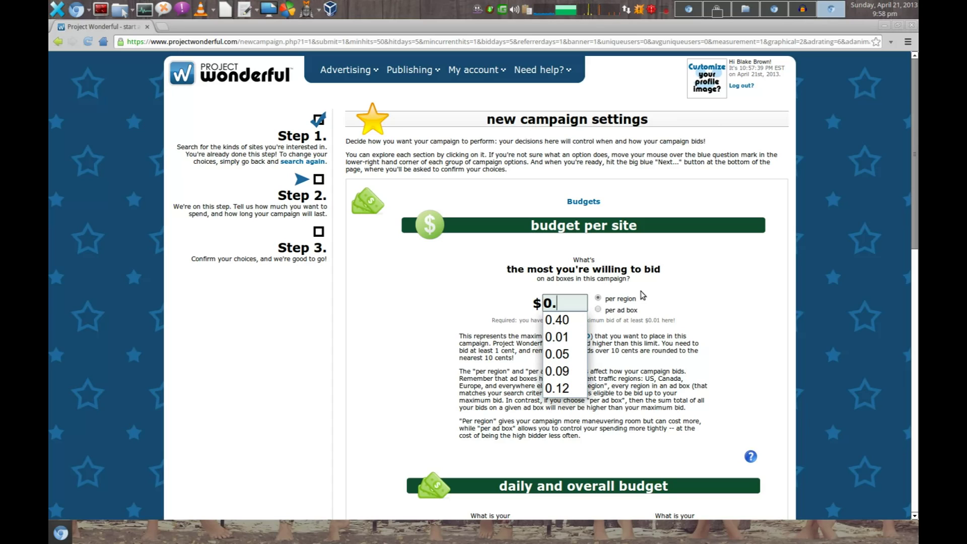
{"action": "type", "text": "01"}
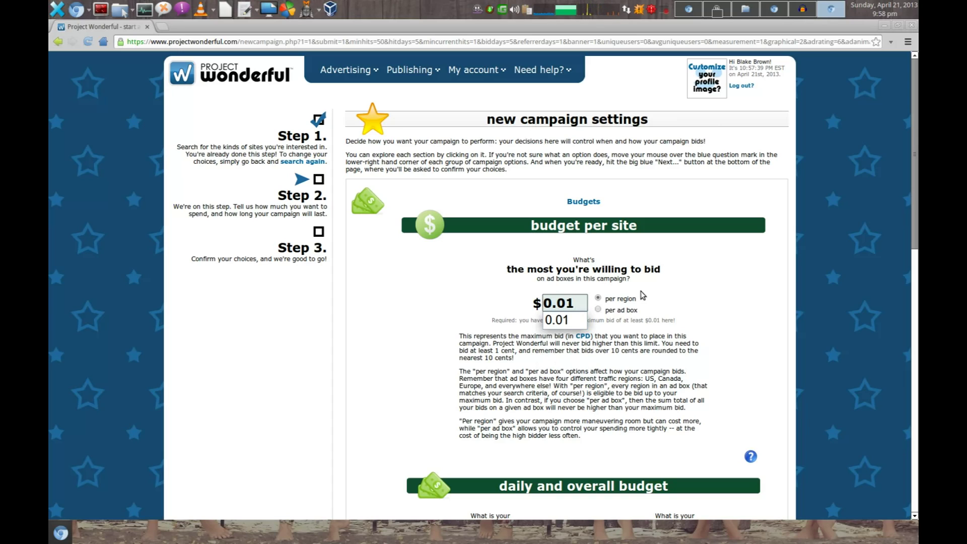
{"action": "left_click", "coordinate": [696, 289]}
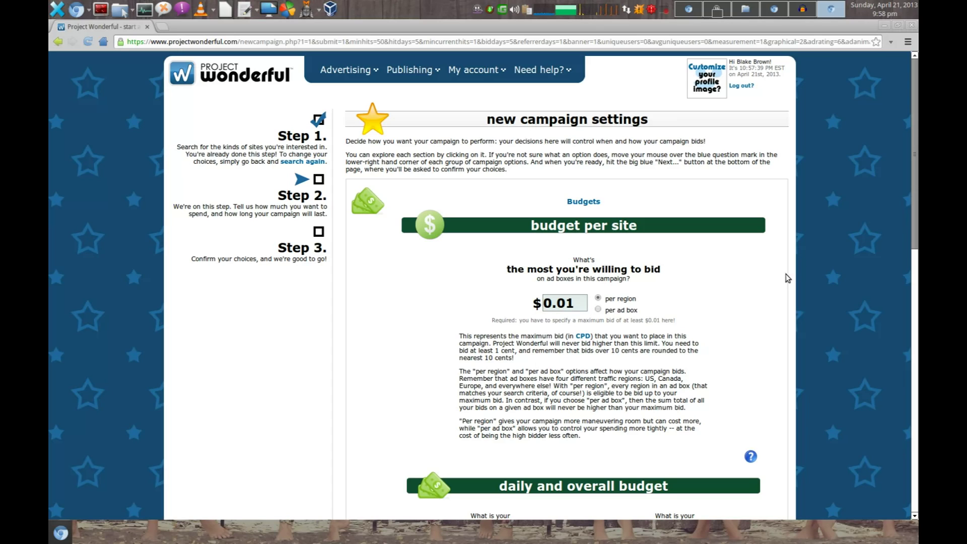
Step: Set the campaign's daily spending target to $0.50 and its overall spending target to $1.00
{"action": "scroll", "coordinate": [777, 283], "scroll_direction": "down", "scroll_amount": 2}
{"action": "scroll", "coordinate": [776, 283], "scroll_direction": "down", "scroll_amount": 2}
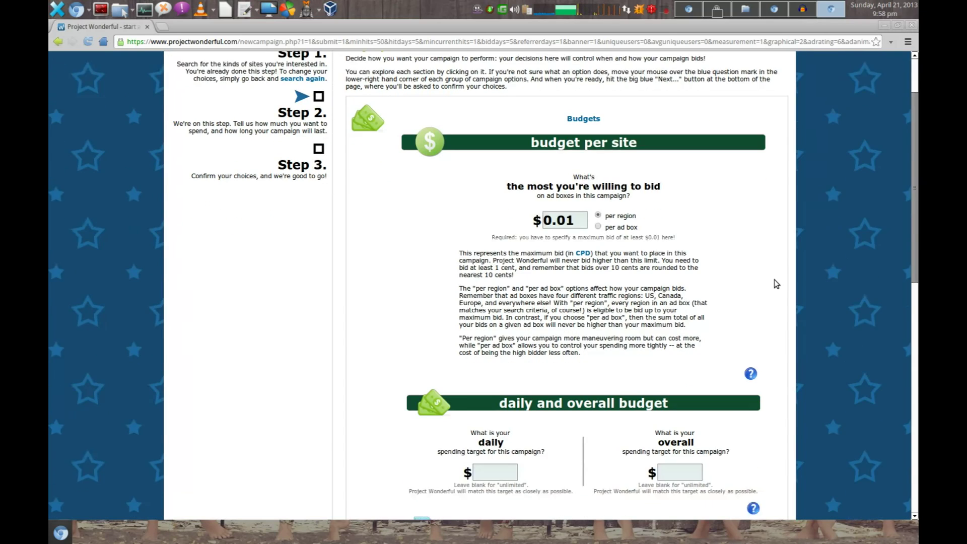
{"action": "scroll", "coordinate": [771, 273], "scroll_direction": "down", "scroll_amount": 7}
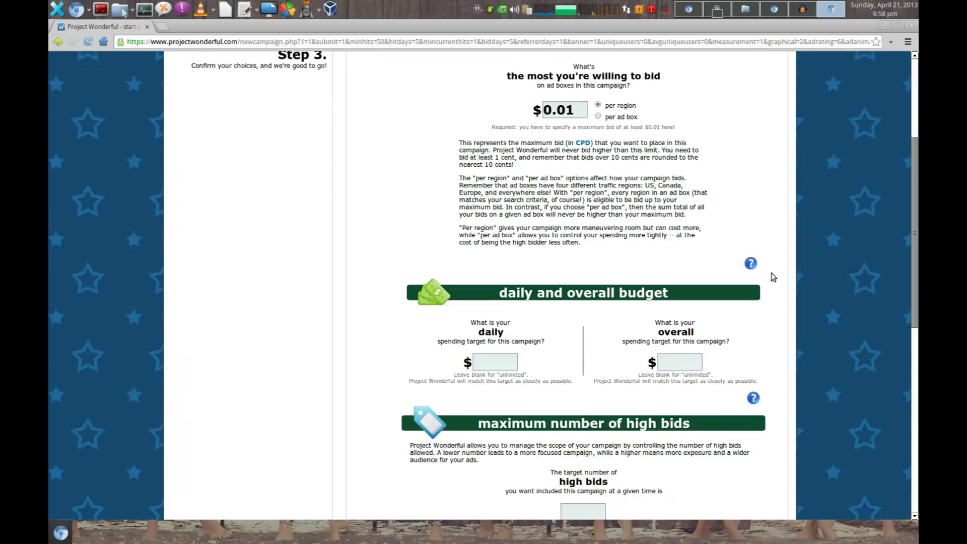
{"action": "left_click", "coordinate": [483, 253]}
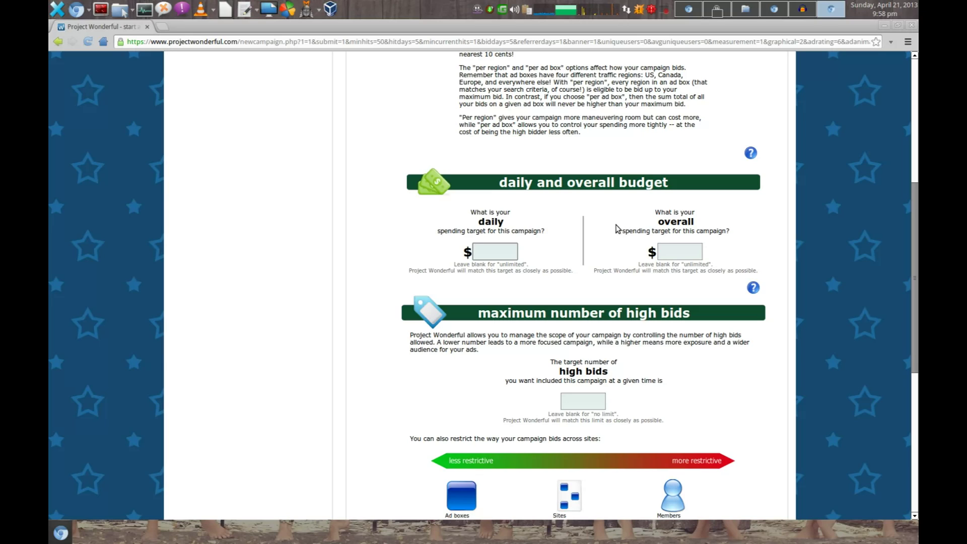
{"action": "type", "text": "0.50"}
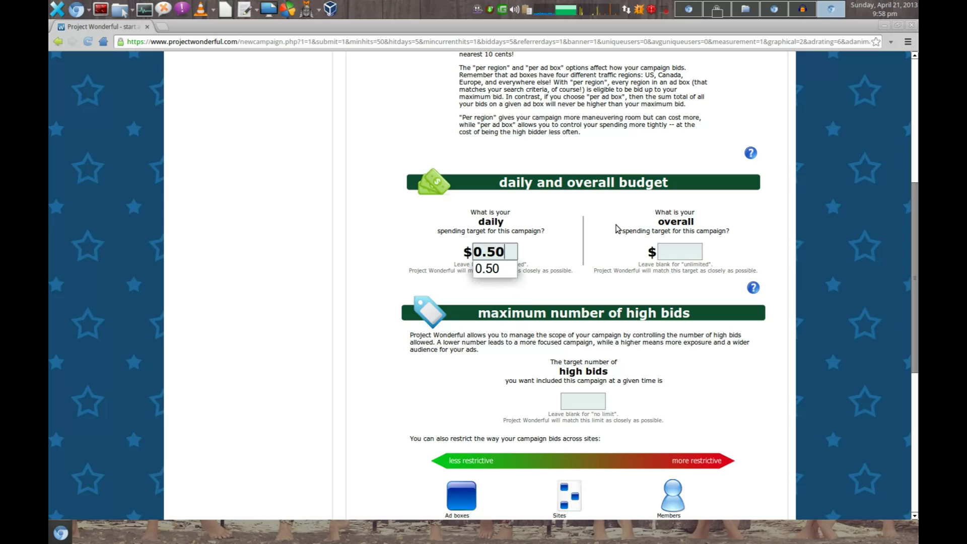
{"action": "left_click", "coordinate": [384, 250]}
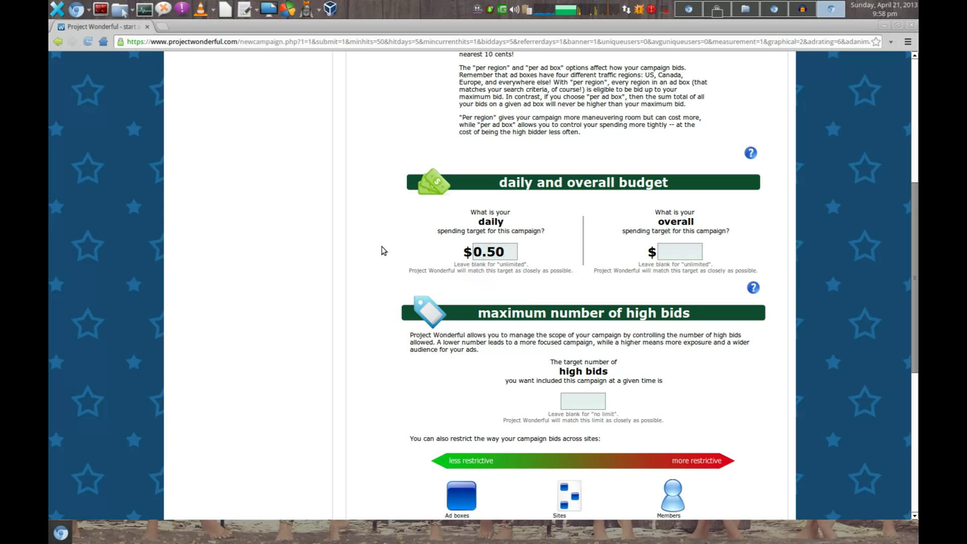
{"action": "left_click", "coordinate": [686, 255]}
{"action": "type", "text": "1.00"}
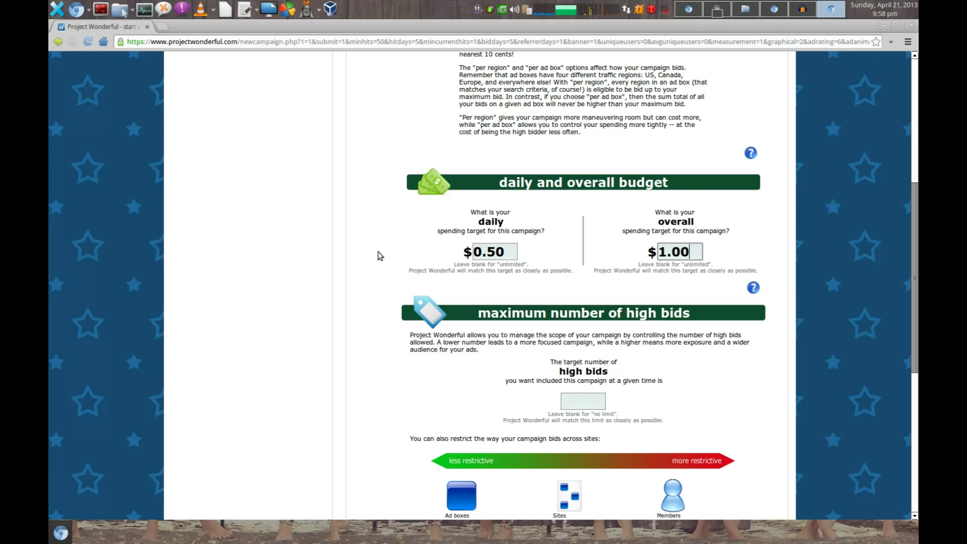
Step: Review the campaign's budget values, the maximum number of high bids and the options for restricting bids across sites
{"action": "scroll", "coordinate": [378, 255], "scroll_direction": "up", "scroll_amount": 3}
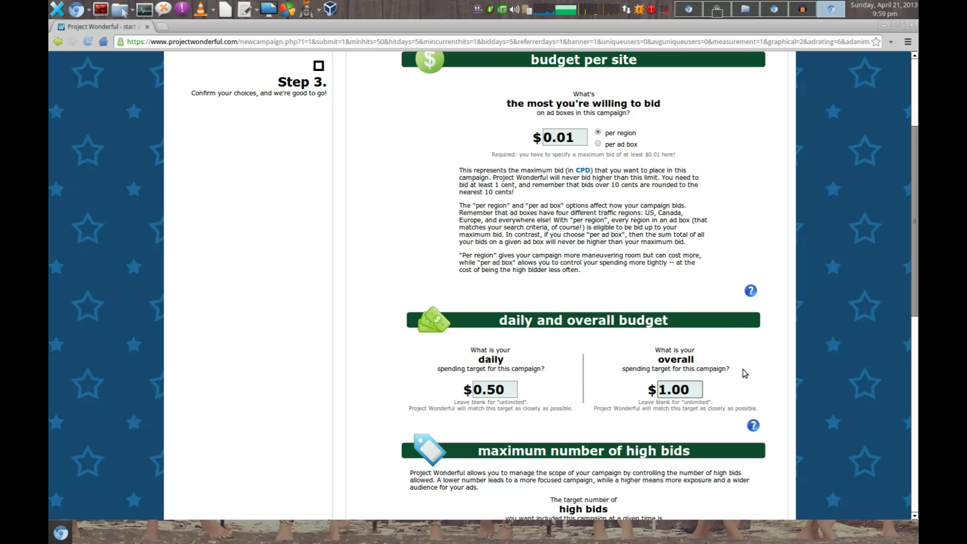
{"action": "scroll", "coordinate": [744, 370], "scroll_direction": "down", "scroll_amount": 4}
{"action": "scroll", "coordinate": [743, 369], "scroll_direction": "down", "scroll_amount": 2}
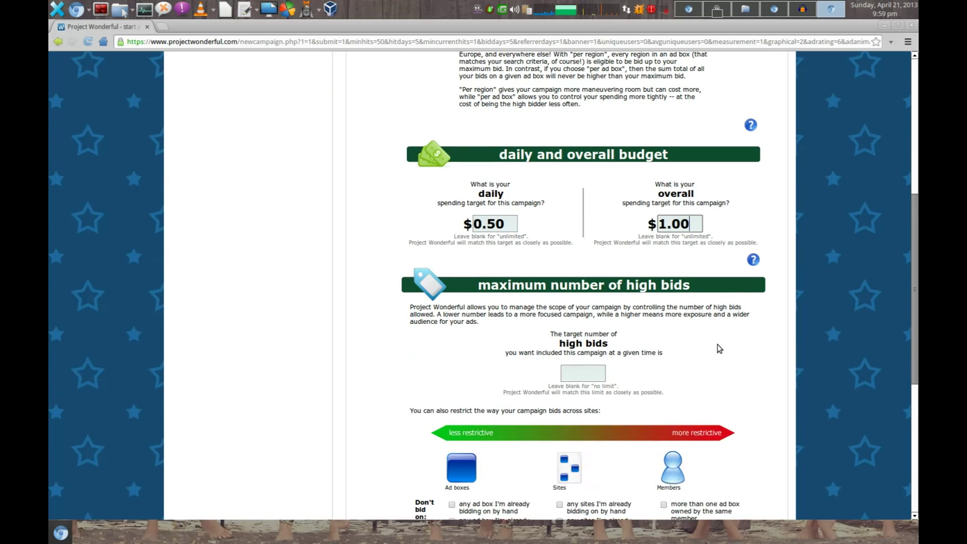
{"action": "scroll", "coordinate": [710, 323], "scroll_direction": "down", "scroll_amount": 1}
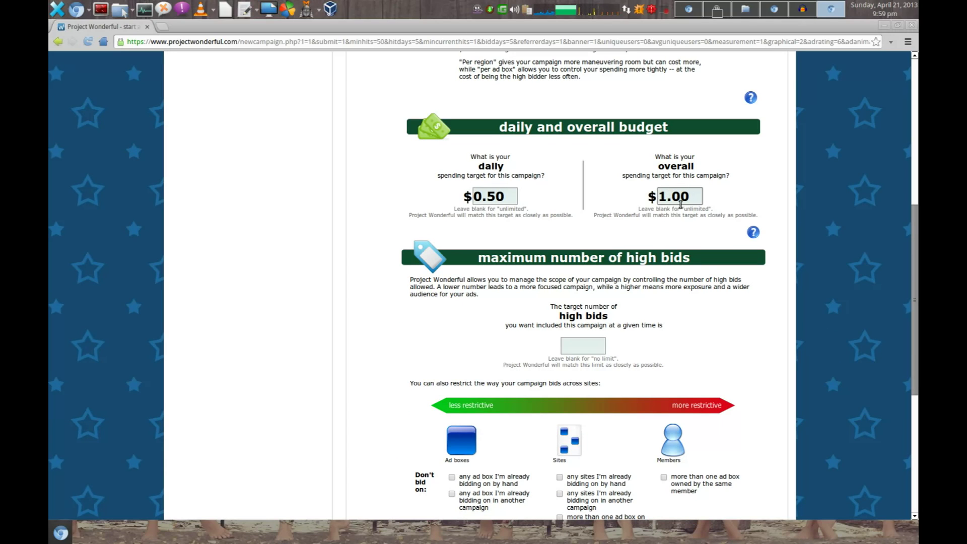
{"action": "scroll", "coordinate": [589, 315], "scroll_direction": "down", "scroll_amount": 3}
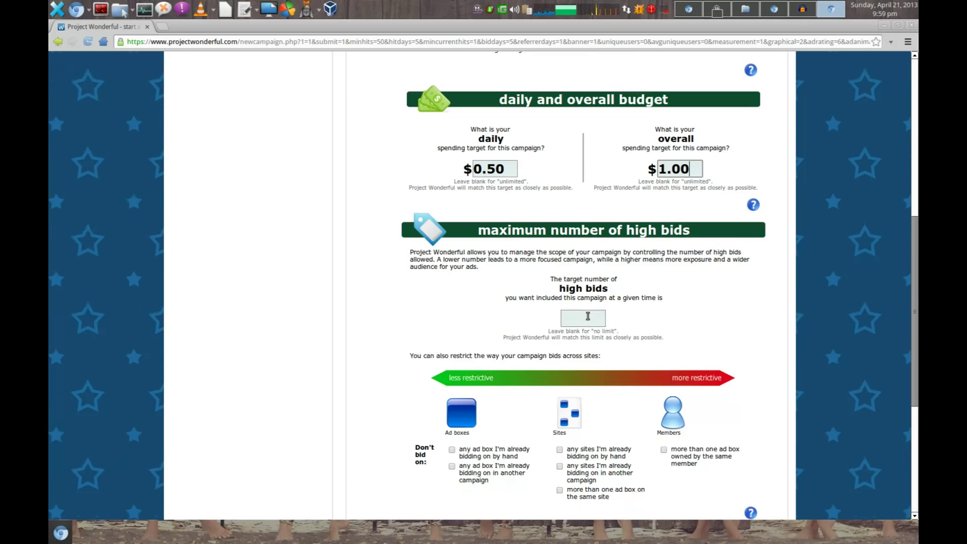
{"action": "scroll", "coordinate": [580, 265], "scroll_direction": "down", "scroll_amount": 2}
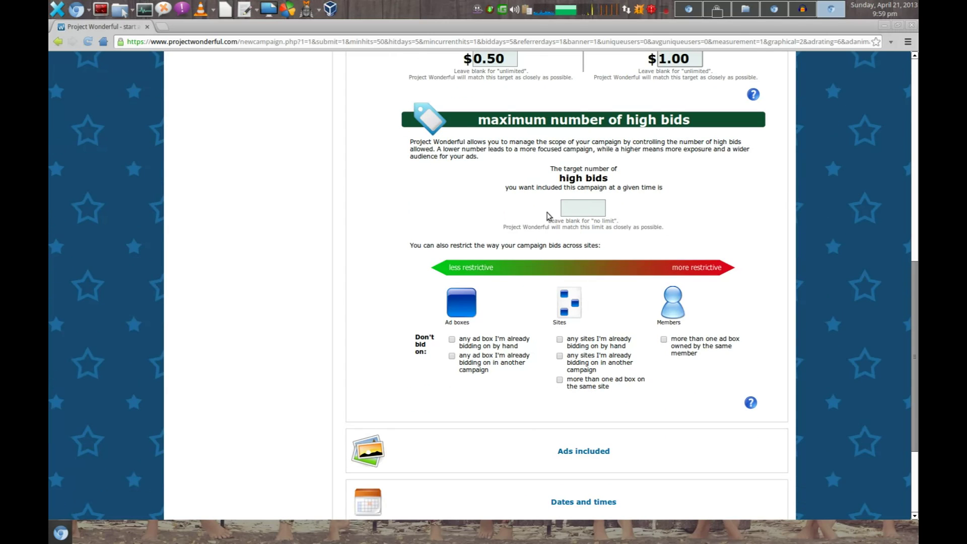
{"action": "scroll", "coordinate": [550, 216], "scroll_direction": "down", "scroll_amount": 3}
{"action": "scroll", "coordinate": [518, 219], "scroll_direction": "up", "scroll_amount": 5}
{"action": "scroll", "coordinate": [518, 220], "scroll_direction": "down", "scroll_amount": 4}
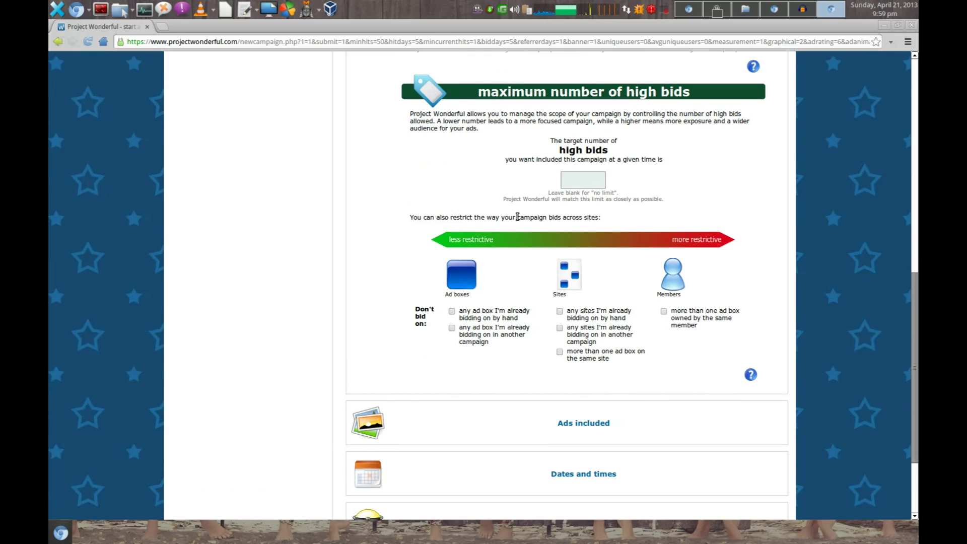
{"action": "scroll", "coordinate": [518, 220], "scroll_direction": "down", "scroll_amount": 2}
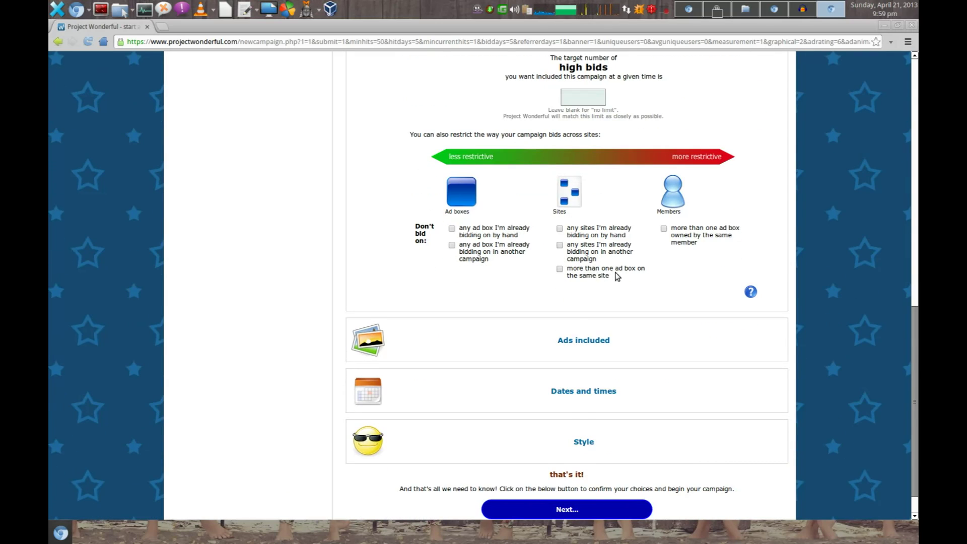
{"action": "scroll", "coordinate": [615, 276], "scroll_direction": "down", "scroll_amount": 1}
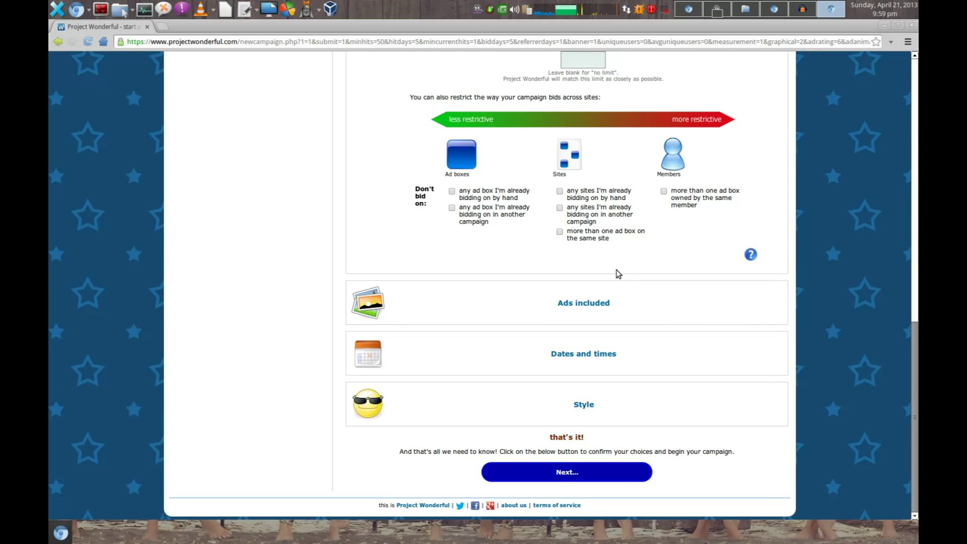
Step: Include only the JustGameDeals ad in the campaign, excluding the FreebieAvenue, ItsWallpaper and Mypoints banners
{"action": "left_click", "coordinate": [594, 302]}
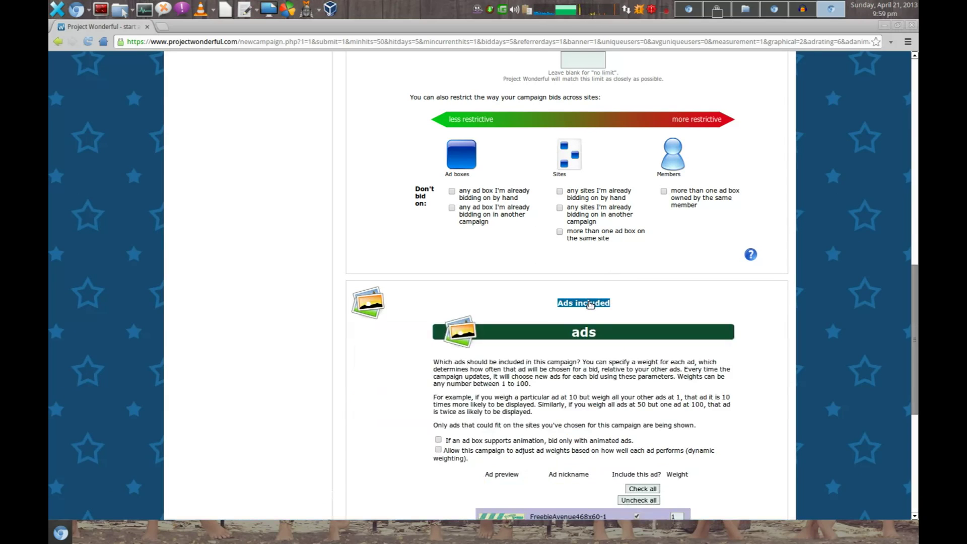
{"action": "scroll", "coordinate": [590, 304], "scroll_direction": "down", "scroll_amount": 2}
{"action": "scroll", "coordinate": [590, 304], "scroll_direction": "down", "scroll_amount": 2}
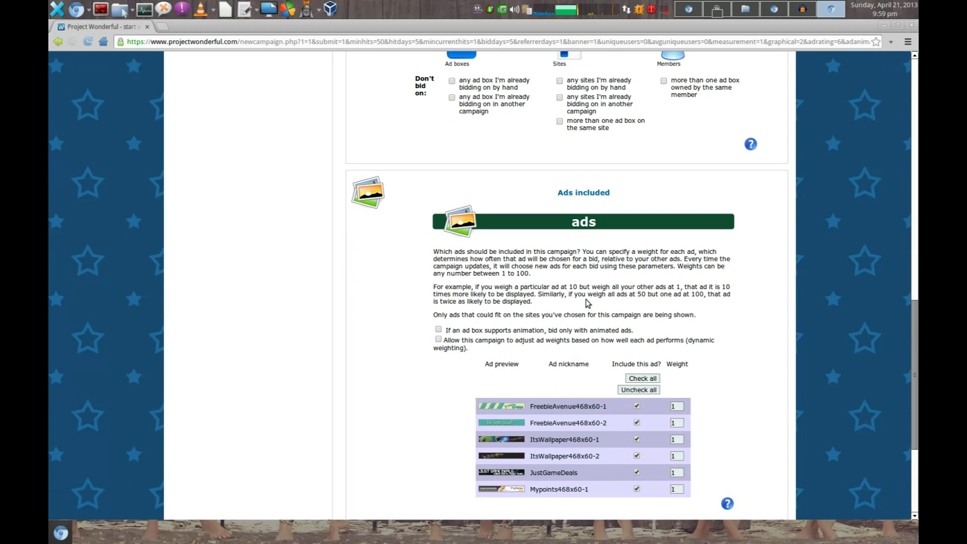
{"action": "scroll", "coordinate": [587, 302], "scroll_direction": "down", "scroll_amount": 1}
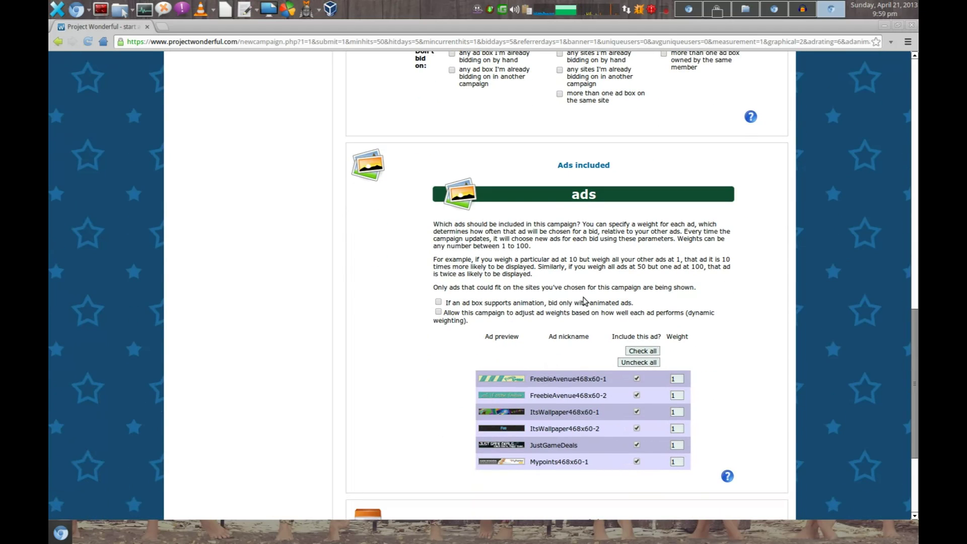
{"action": "scroll", "coordinate": [583, 304], "scroll_direction": "down", "scroll_amount": 1}
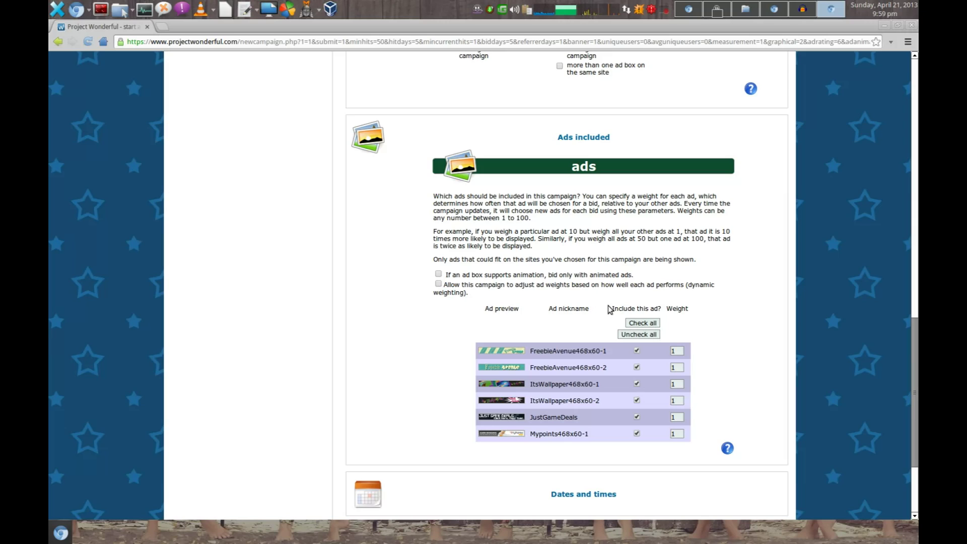
{"action": "left_click", "coordinate": [636, 351]}
{"action": "left_click", "coordinate": [636, 367]}
{"action": "left_click", "coordinate": [636, 383]}
{"action": "left_click", "coordinate": [636, 401]}
{"action": "left_click", "coordinate": [637, 433]}
Step: Open the campaign's date and time settings and bring up the begin and end date options
{"action": "scroll", "coordinate": [469, 390], "scroll_direction": "down", "scroll_amount": 3}
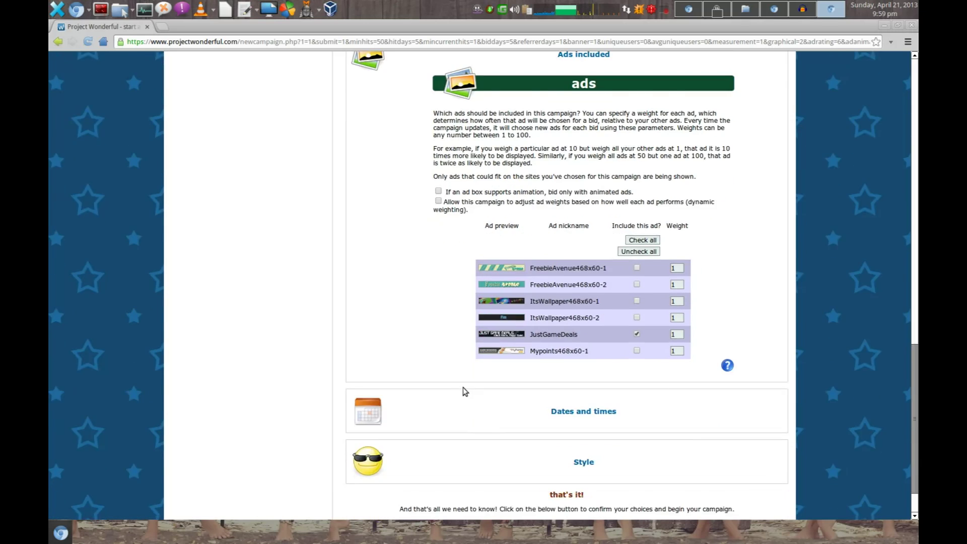
{"action": "scroll", "coordinate": [463, 391], "scroll_direction": "down", "scroll_amount": 1}
{"action": "scroll", "coordinate": [470, 384], "scroll_direction": "down", "scroll_amount": 1}
{"action": "triple_click", "coordinate": [554, 356]}
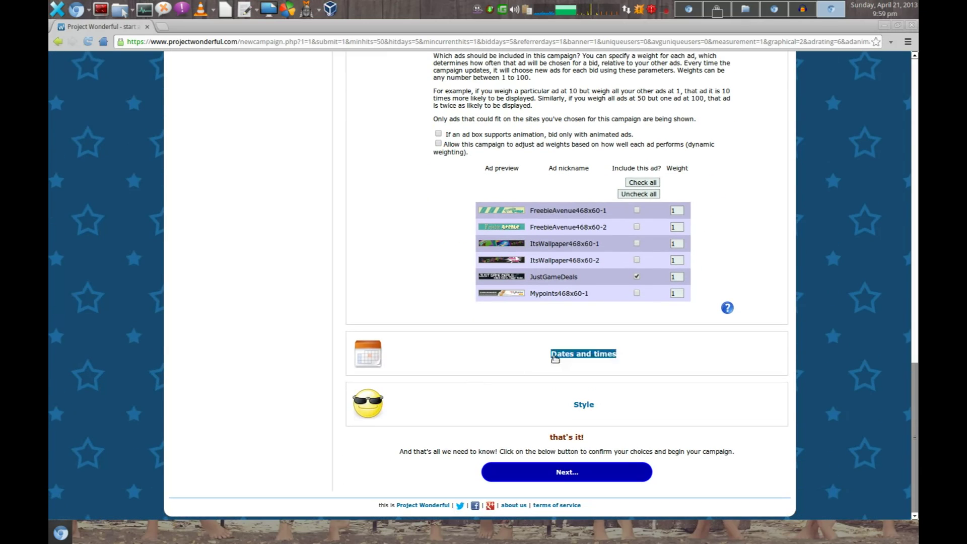
{"action": "left_click", "coordinate": [556, 356]}
{"action": "scroll", "coordinate": [504, 352], "scroll_direction": "down", "scroll_amount": 5}
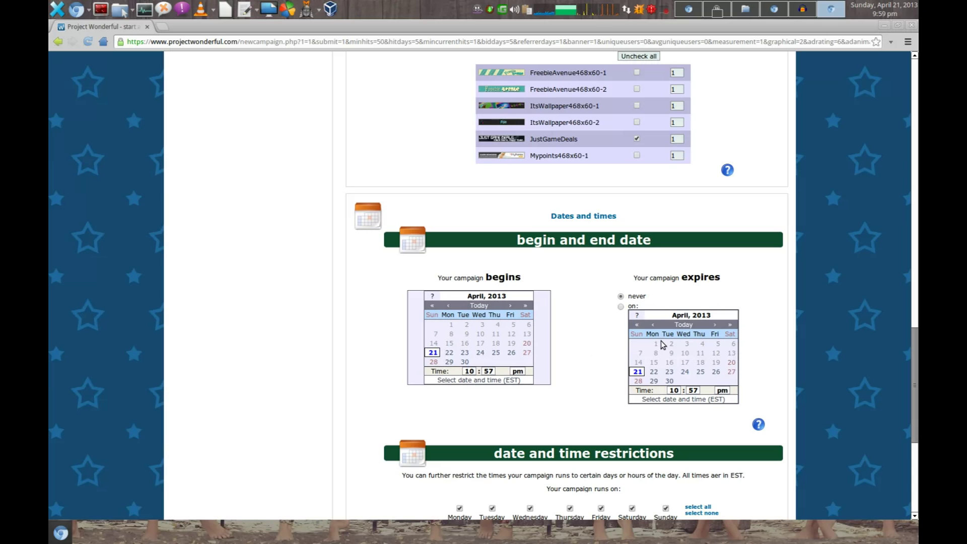
Step: Open the campaign's style settings and choose the conservative bidding style, bidding at the going rate plus one bid increment
{"action": "scroll", "coordinate": [662, 374], "scroll_direction": "down", "scroll_amount": 4}
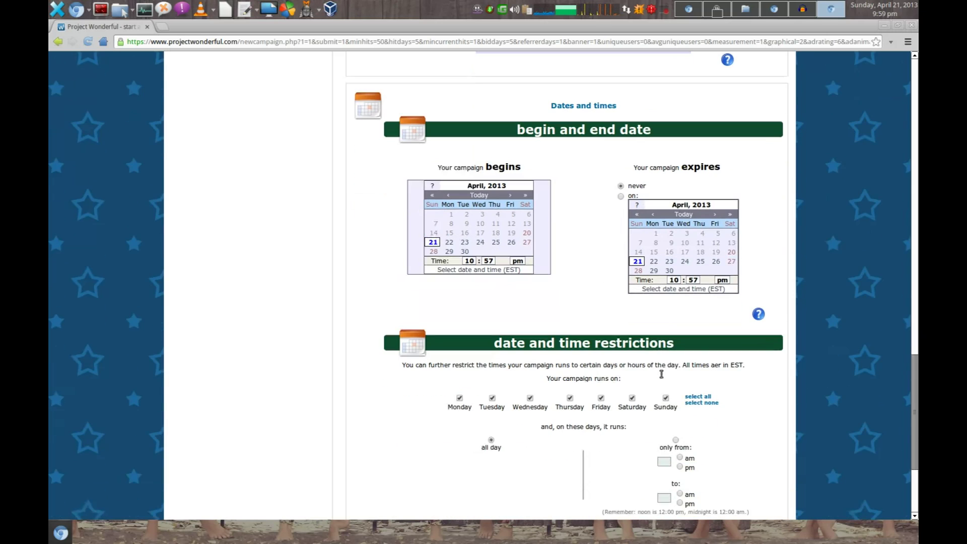
{"action": "scroll", "coordinate": [661, 373], "scroll_direction": "down", "scroll_amount": 3}
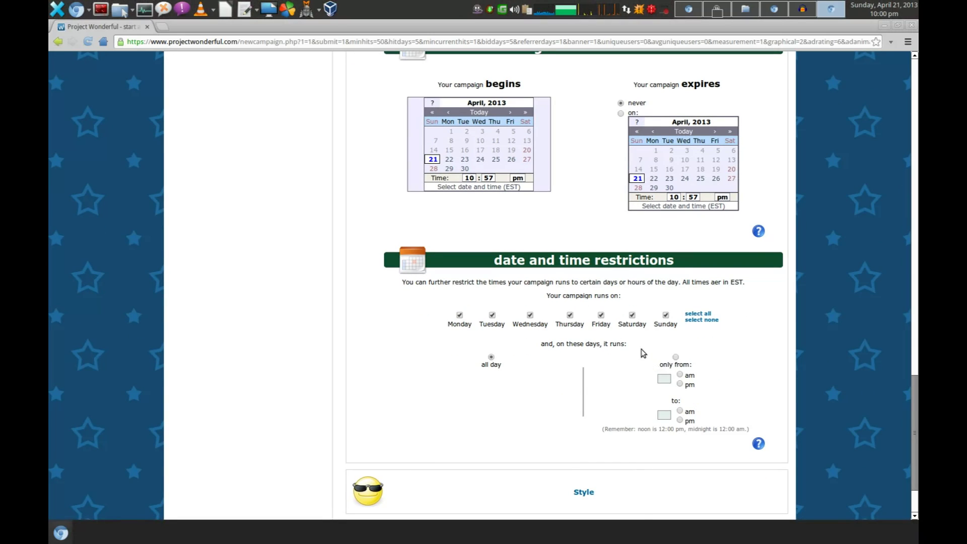
{"action": "scroll", "coordinate": [579, 334], "scroll_direction": "down", "scroll_amount": 3}
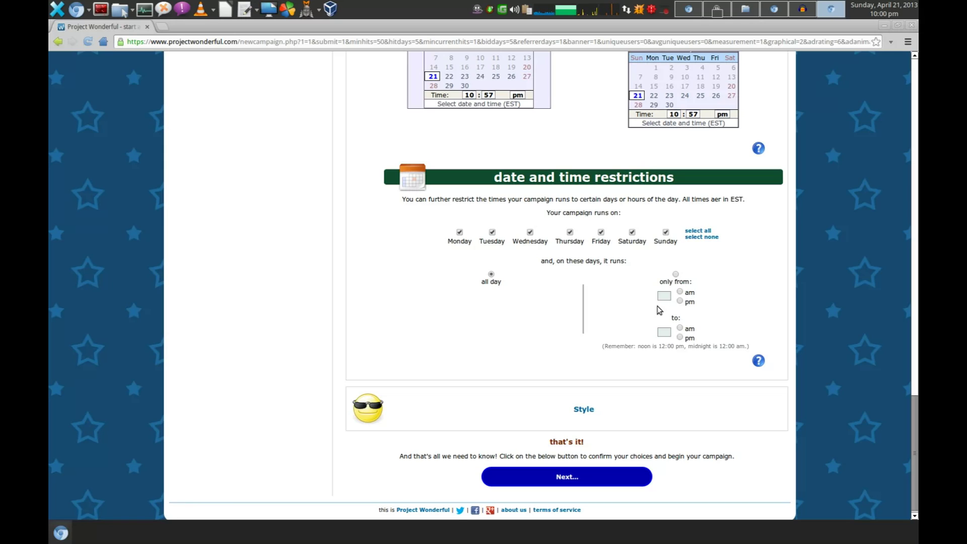
{"action": "scroll", "coordinate": [637, 314], "scroll_direction": "down", "scroll_amount": 1}
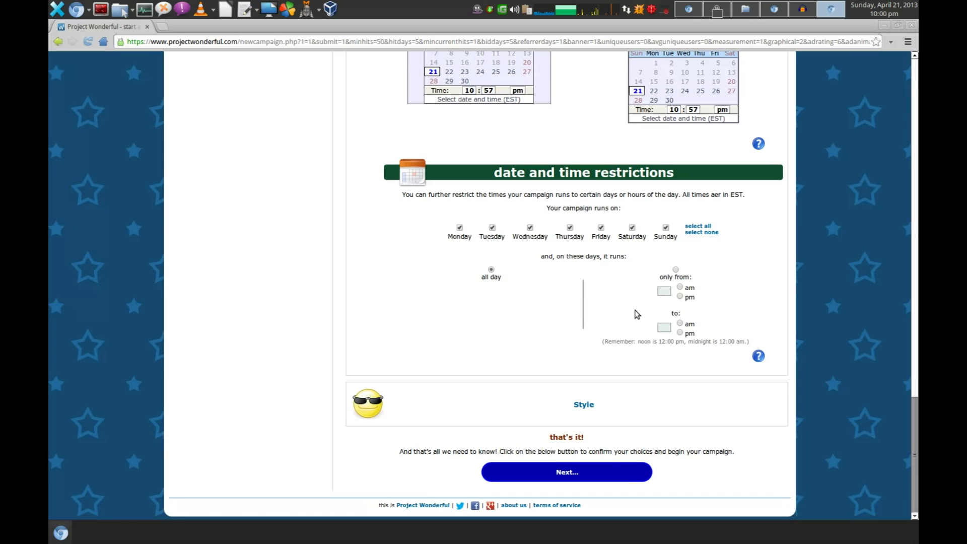
{"action": "double_click", "coordinate": [585, 406]}
{"action": "left_click", "coordinate": [586, 408]}
{"action": "scroll", "coordinate": [596, 401], "scroll_direction": "down", "scroll_amount": 7}
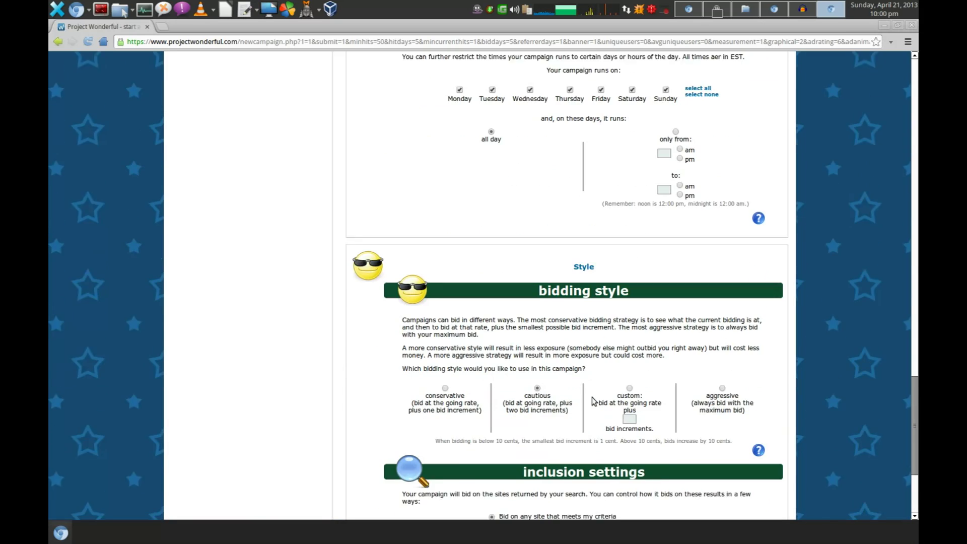
{"action": "scroll", "coordinate": [599, 397], "scroll_direction": "down", "scroll_amount": 2}
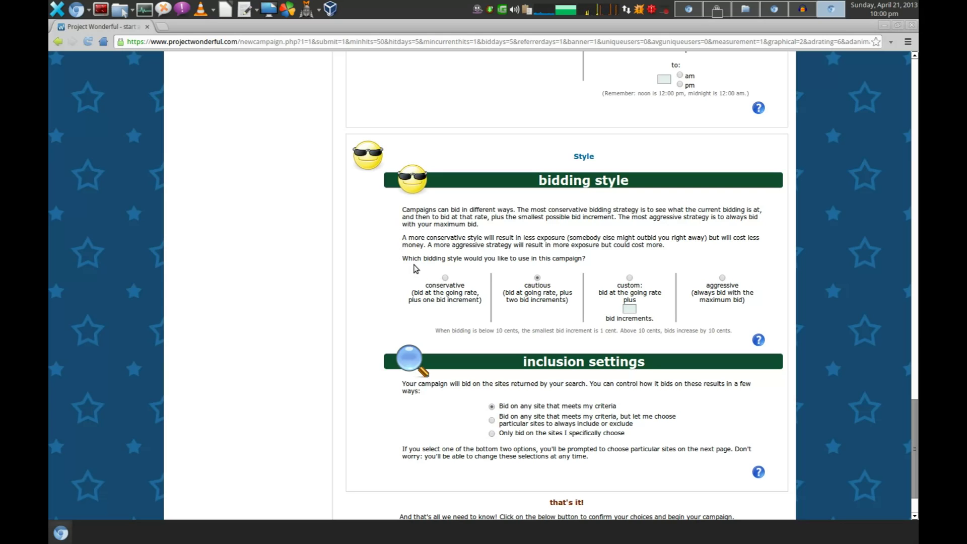
{"action": "left_click", "coordinate": [445, 278]}
Step: Submit the campaign settings and review the summary of dates, budget, bidding style, ad and site criteria
{"action": "scroll", "coordinate": [454, 307], "scroll_direction": "down", "scroll_amount": 2}
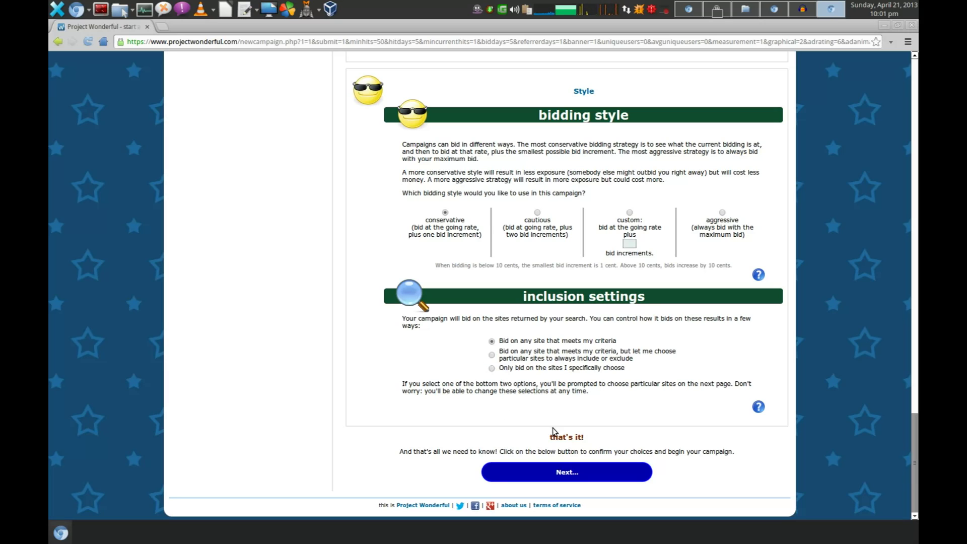
{"action": "left_click", "coordinate": [567, 473]}
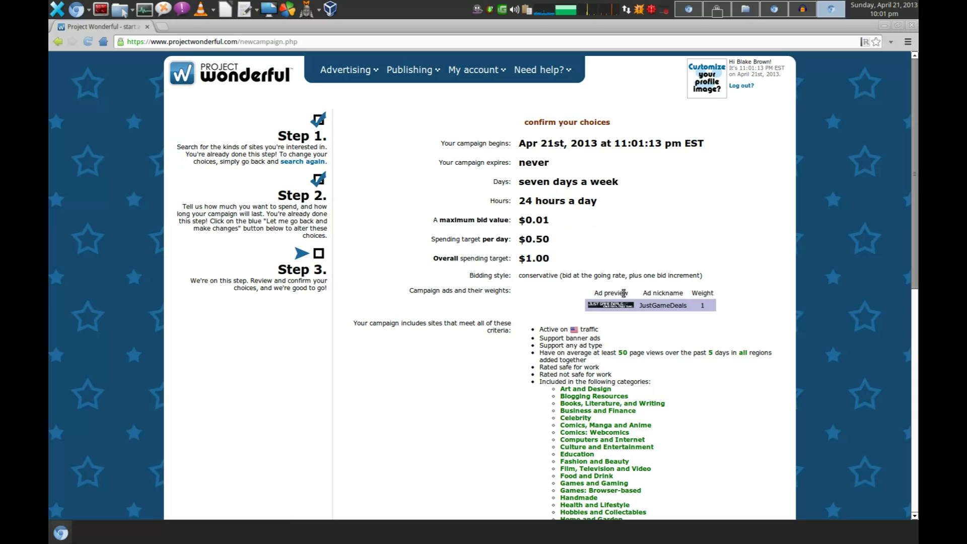
{"action": "scroll", "coordinate": [503, 297], "scroll_direction": "down", "scroll_amount": 3}
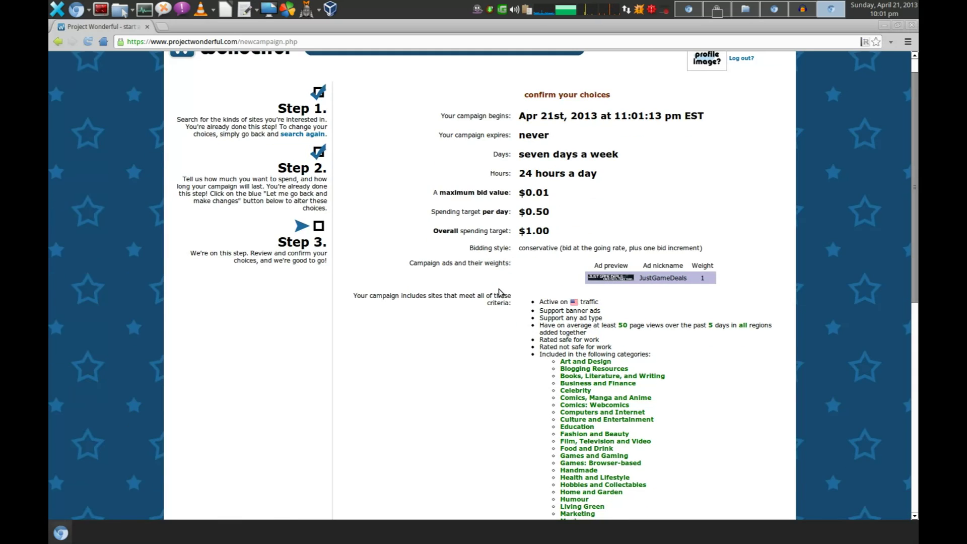
{"action": "scroll", "coordinate": [500, 293], "scroll_direction": "down", "scroll_amount": 2}
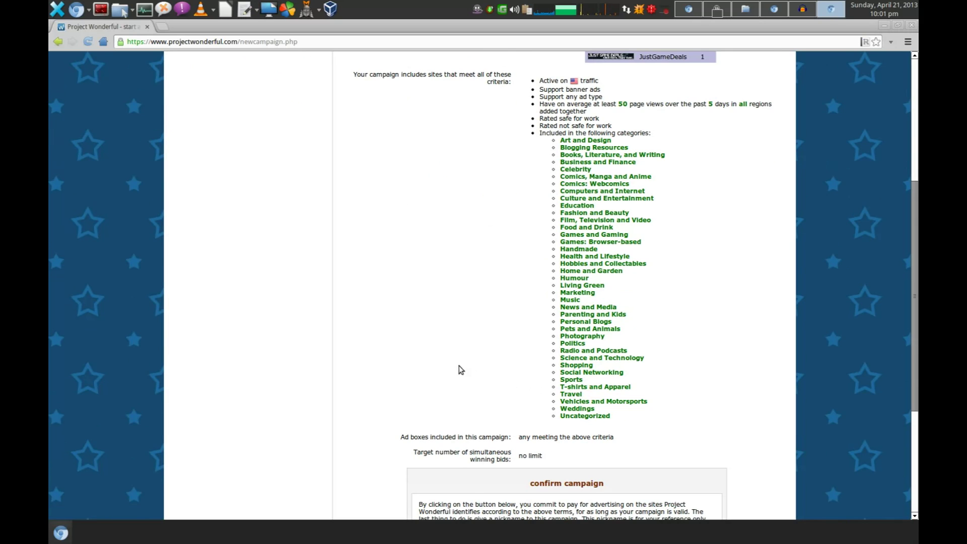
{"action": "scroll", "coordinate": [438, 360], "scroll_direction": "down", "scroll_amount": 3}
{"action": "scroll", "coordinate": [406, 333], "scroll_direction": "down", "scroll_amount": 1}
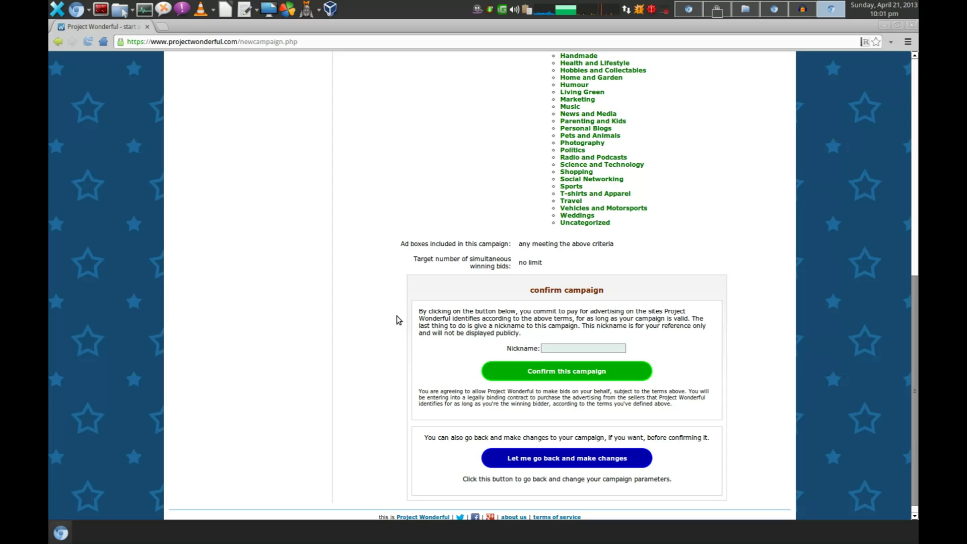
{"action": "scroll", "coordinate": [399, 320], "scroll_direction": "down", "scroll_amount": 1}
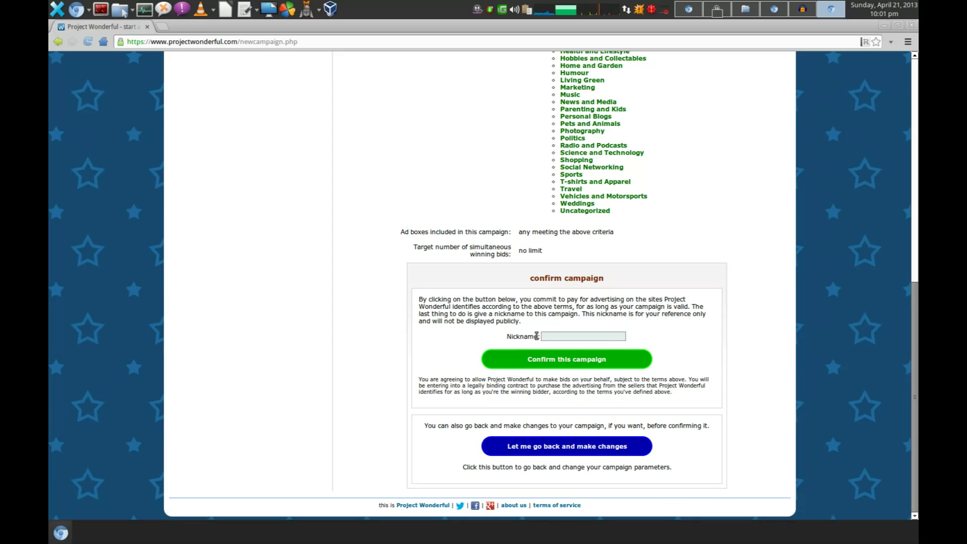
Step: Give the campaign the nickname JustGameDeals and confirm it
{"action": "left_click", "coordinate": [573, 337]}
{"action": "type", "text": "Ju"}
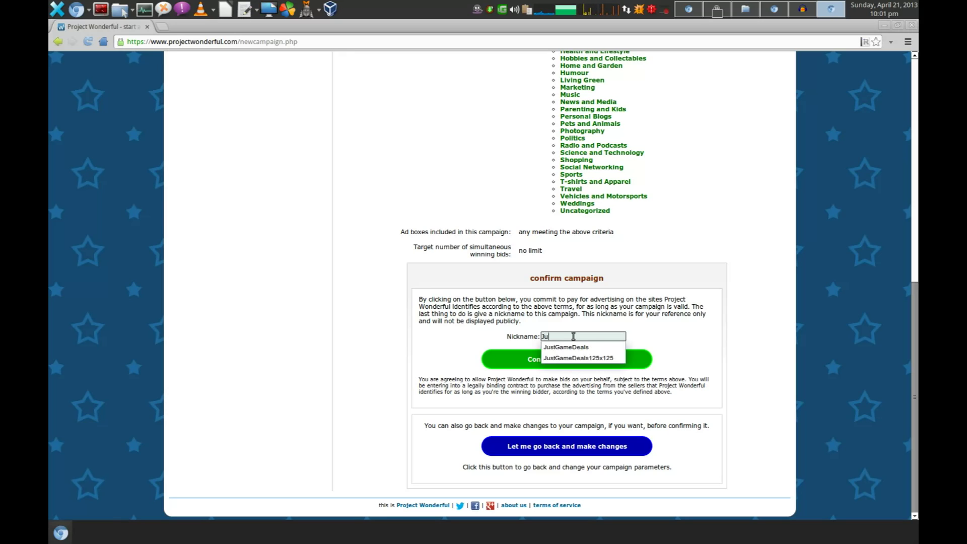
{"action": "type", "text": "s"}
{"action": "key", "text": "Down"}
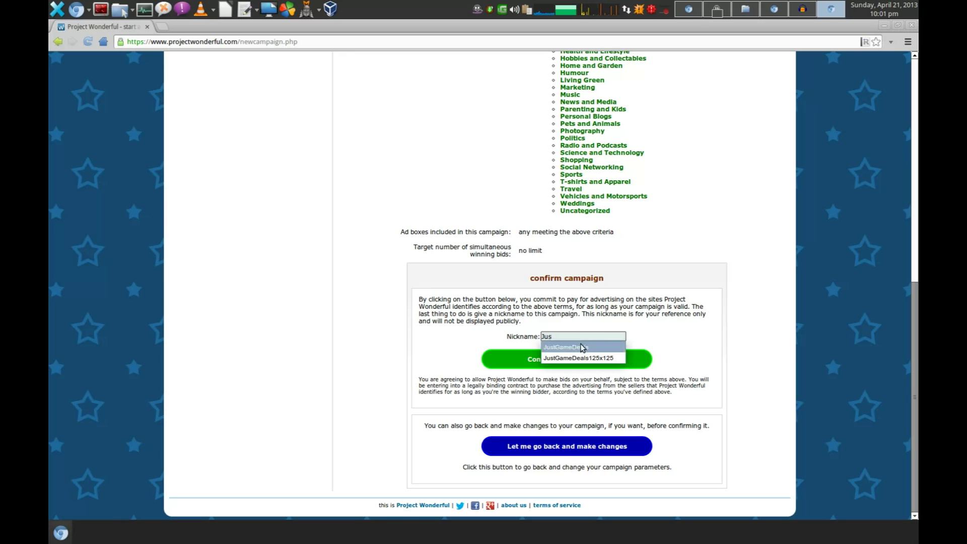
{"action": "key", "text": "Return"}
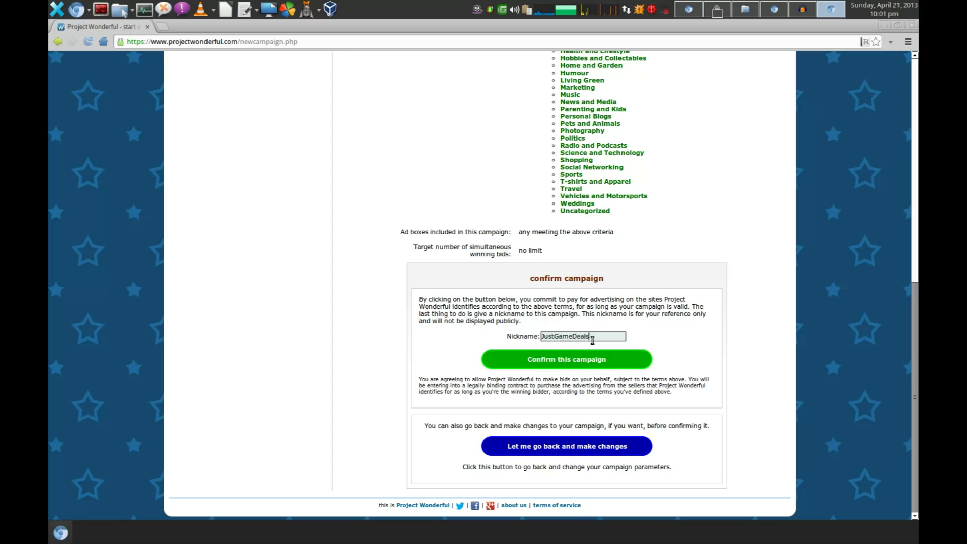
{"action": "left_click", "coordinate": [581, 363]}
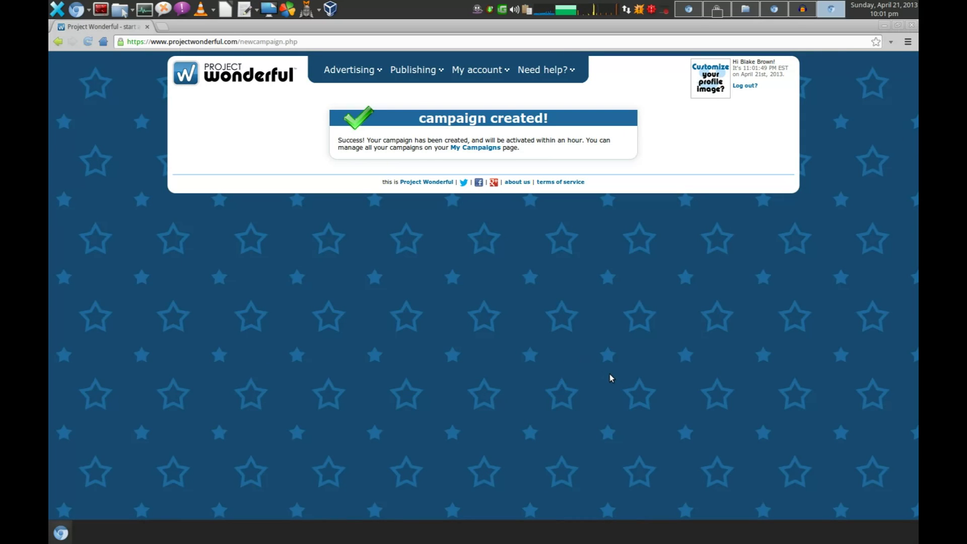
Step: Open the list of active campaigns and examine their limits, expenses, performance and metrics
{"action": "mouse_move", "coordinate": [339, 79]}
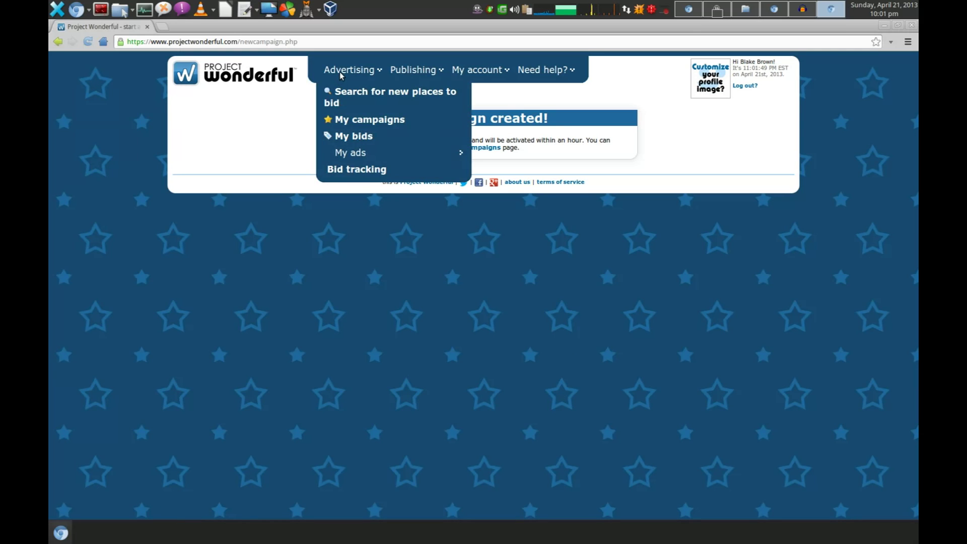
{"action": "left_click", "coordinate": [355, 124]}
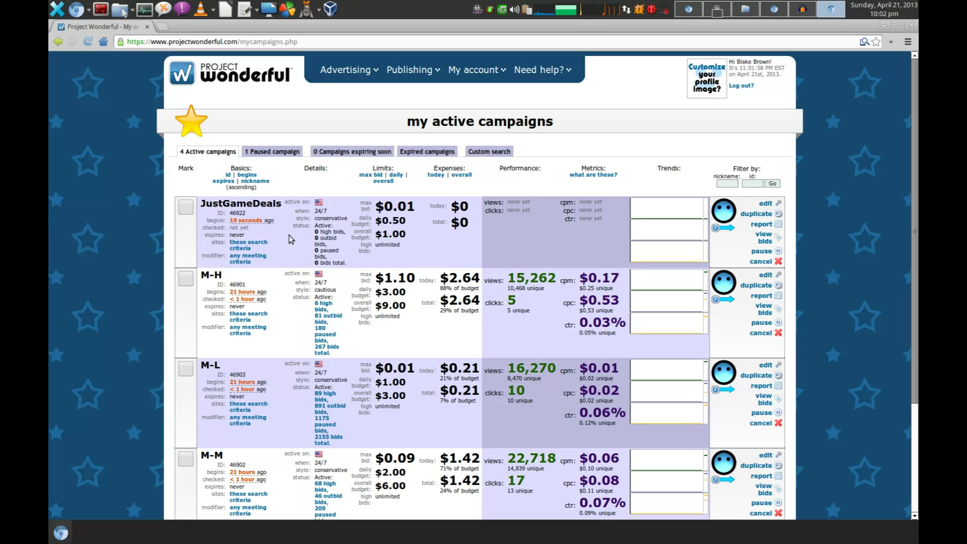
{"action": "scroll", "coordinate": [290, 187], "scroll_direction": "down", "scroll_amount": 4}
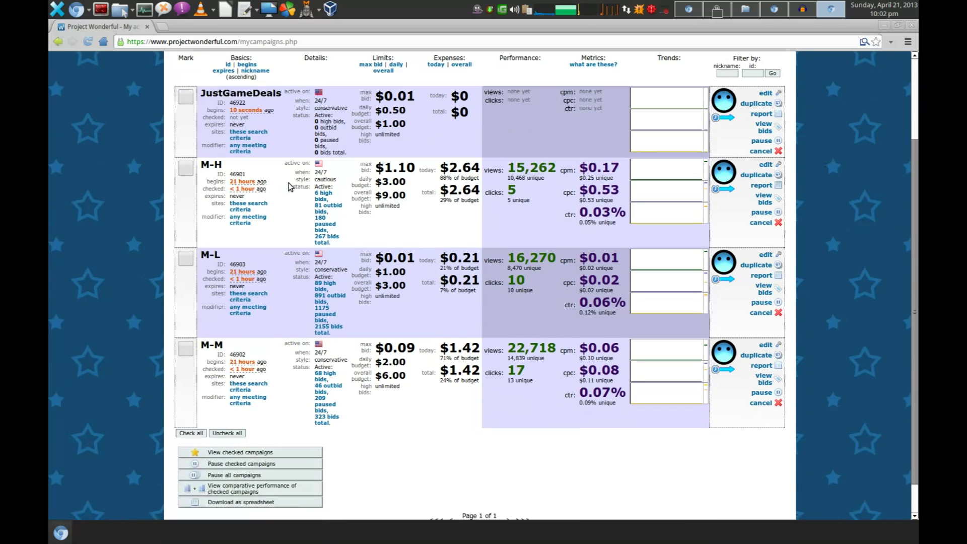
{"action": "scroll", "coordinate": [289, 187], "scroll_direction": "down", "scroll_amount": 1}
{"action": "scroll", "coordinate": [288, 189], "scroll_direction": "up", "scroll_amount": 5}
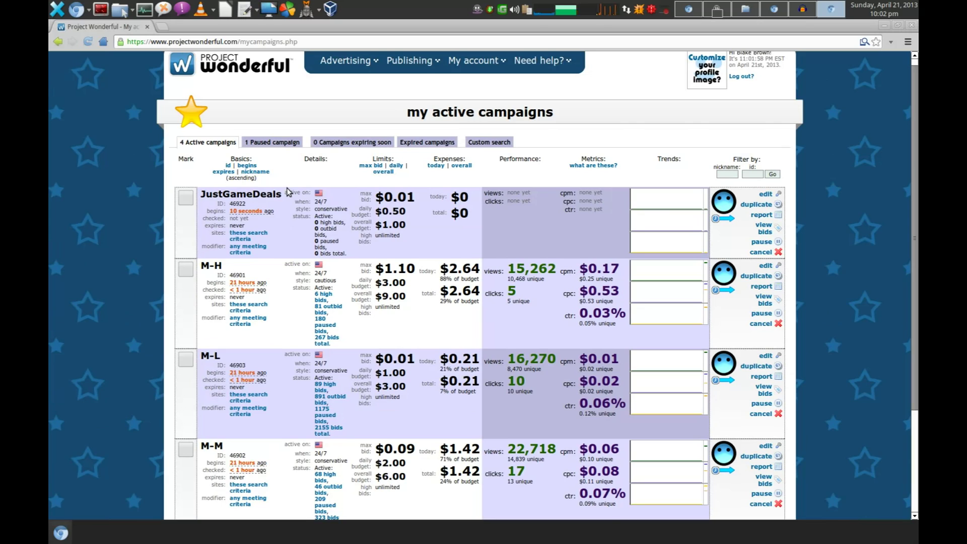
{"action": "scroll", "coordinate": [288, 191], "scroll_direction": "up", "scroll_amount": 1}
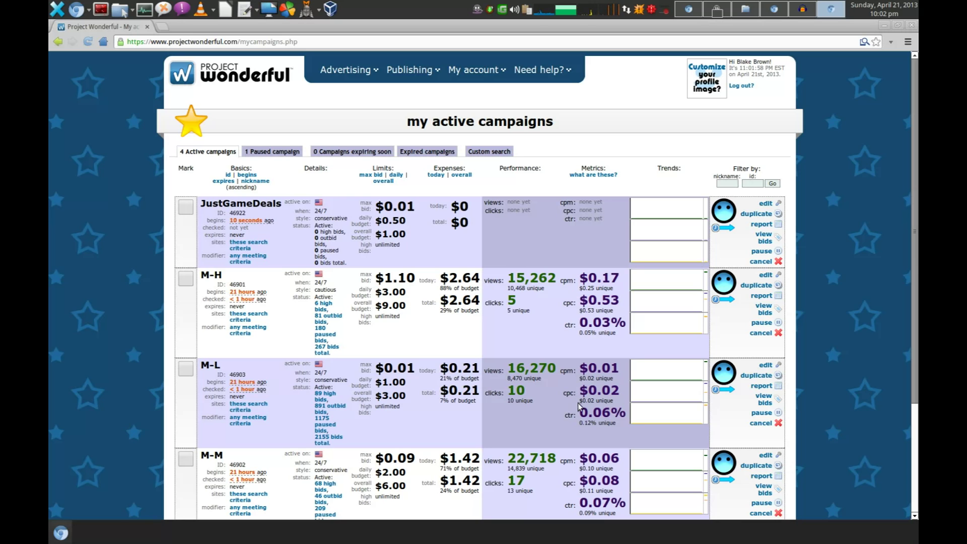
{"action": "scroll", "coordinate": [672, 397], "scroll_direction": "down", "scroll_amount": 1}
{"action": "scroll", "coordinate": [671, 396], "scroll_direction": "down", "scroll_amount": 4}
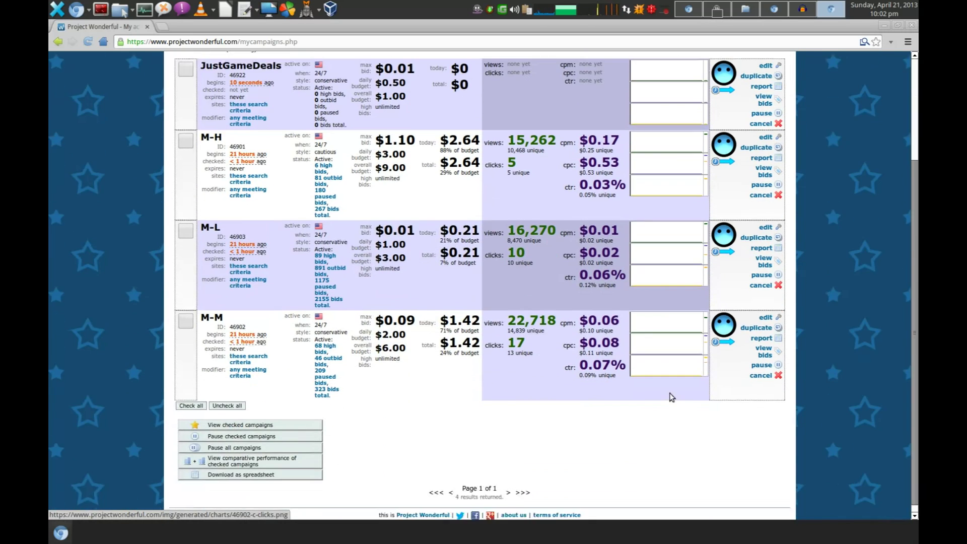
{"action": "scroll", "coordinate": [670, 397], "scroll_direction": "up", "scroll_amount": 5}
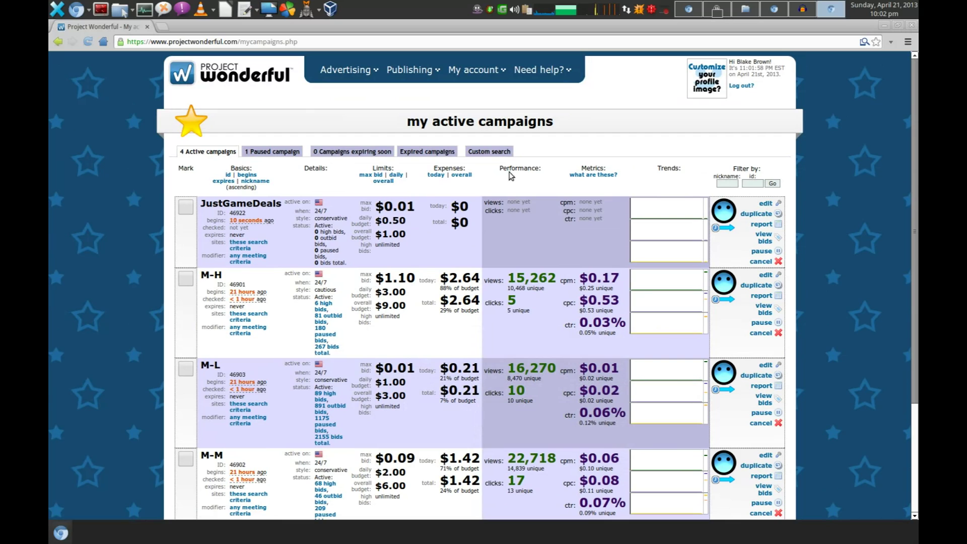